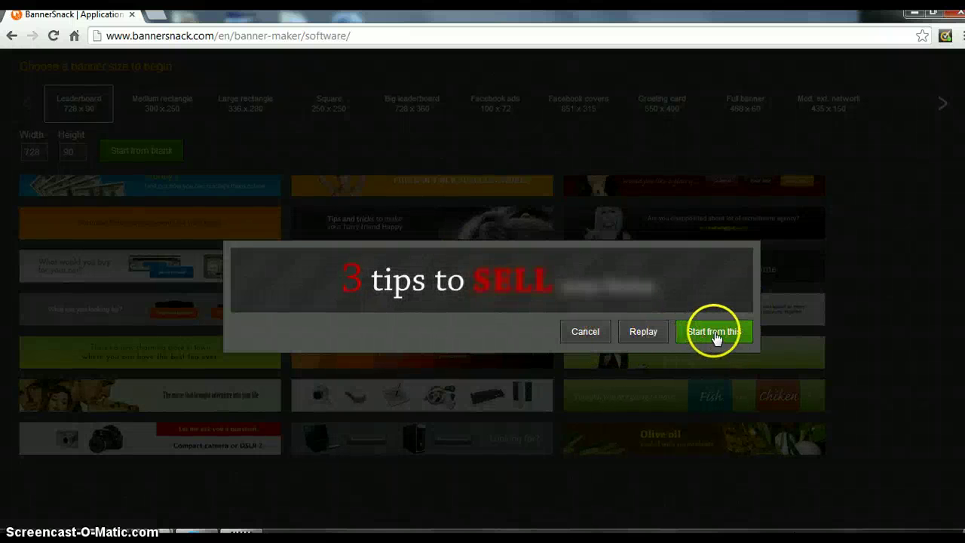
Preview the "3 tips to SELL your home" template and look through the Big leaderboard and Med. ext. network templates.
left_click(641, 332)
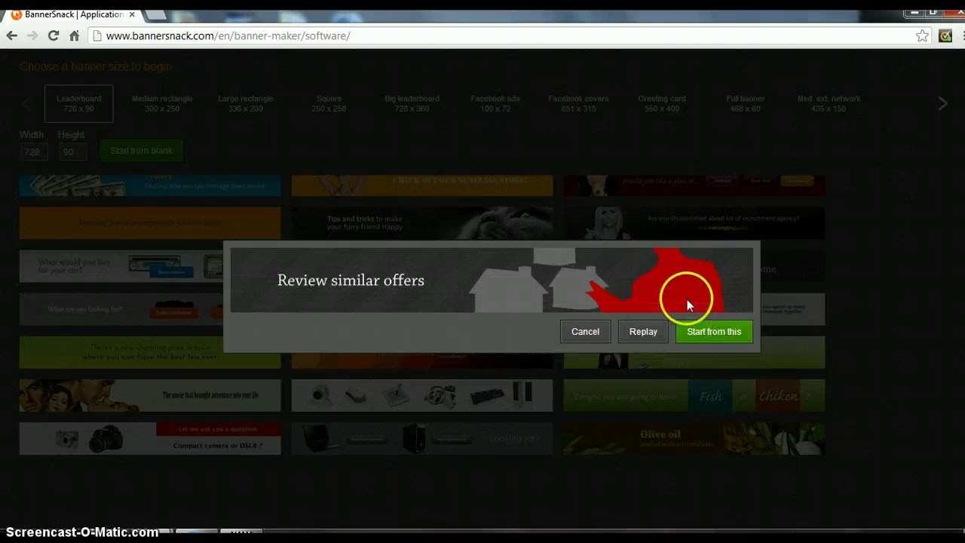
left_click(581, 331)
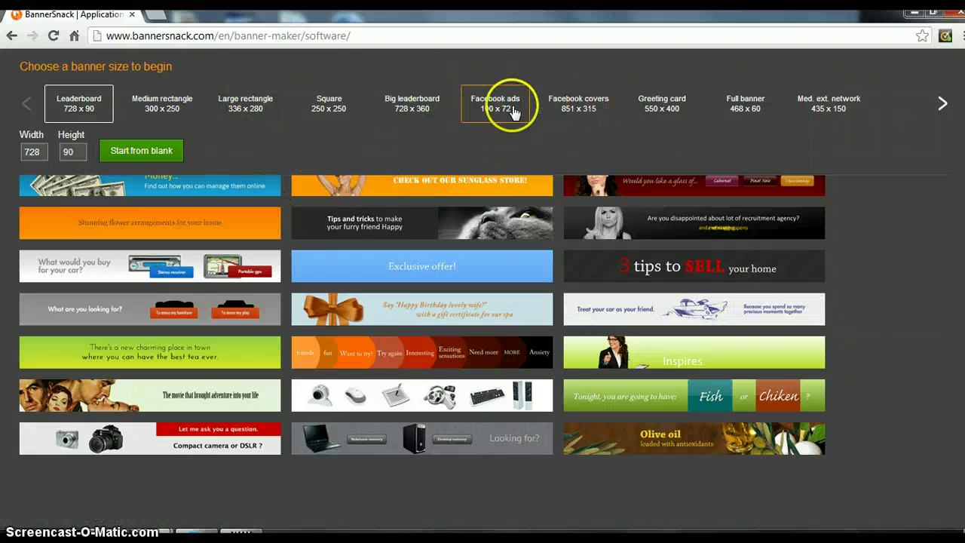
left_click(420, 105)
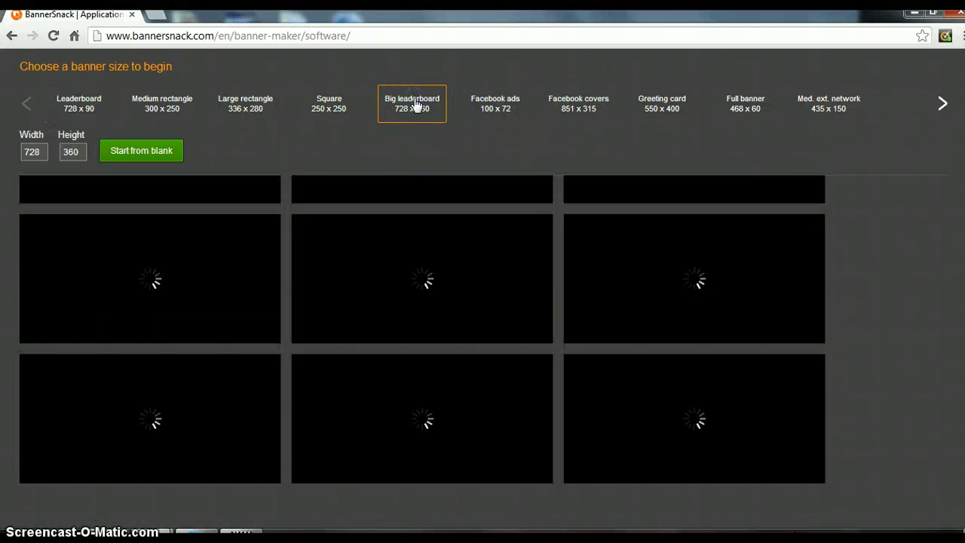
mouse_move(351, 226)
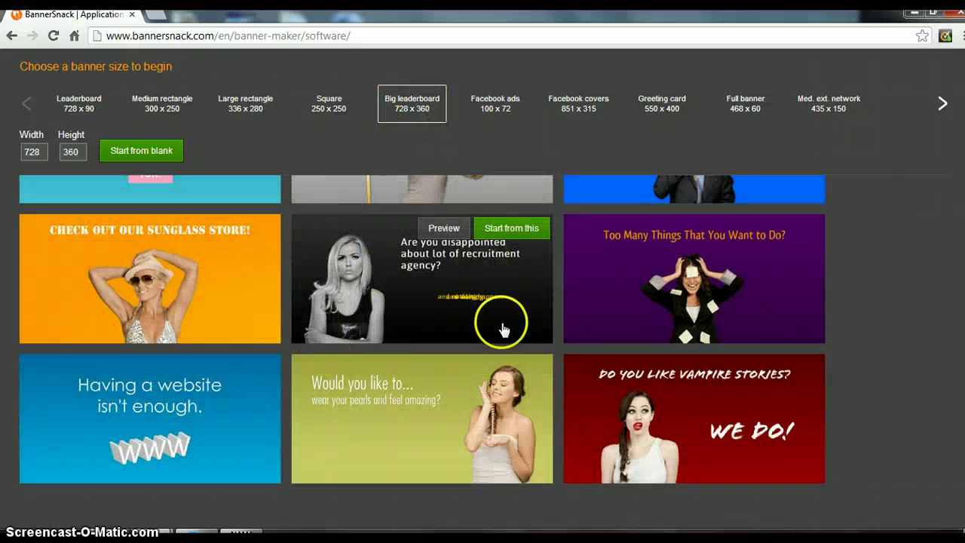
left_click(821, 102)
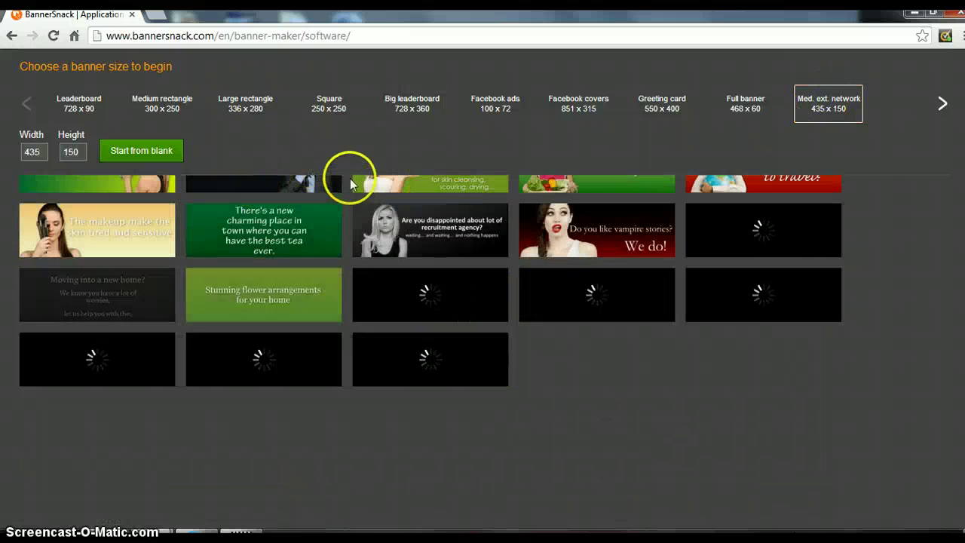
Start a blank banner with a custom size of 155 wide by 120 high.
scroll(489, 195, "up", 5)
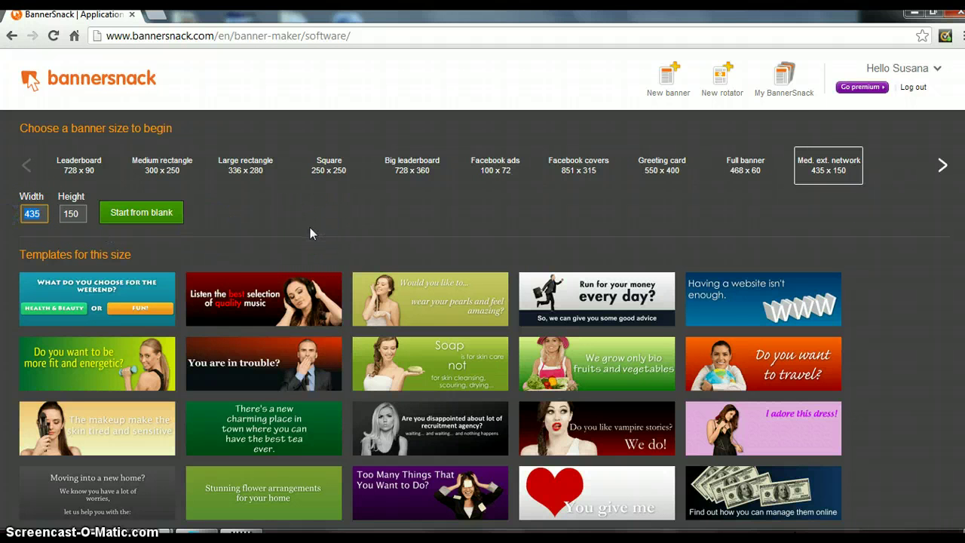
type("1")
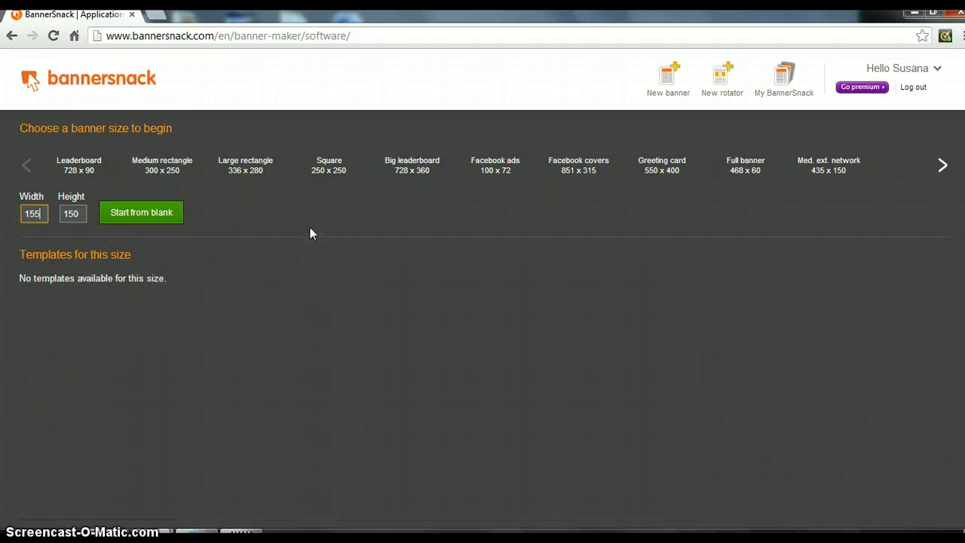
type("55")
left_click(70, 213)
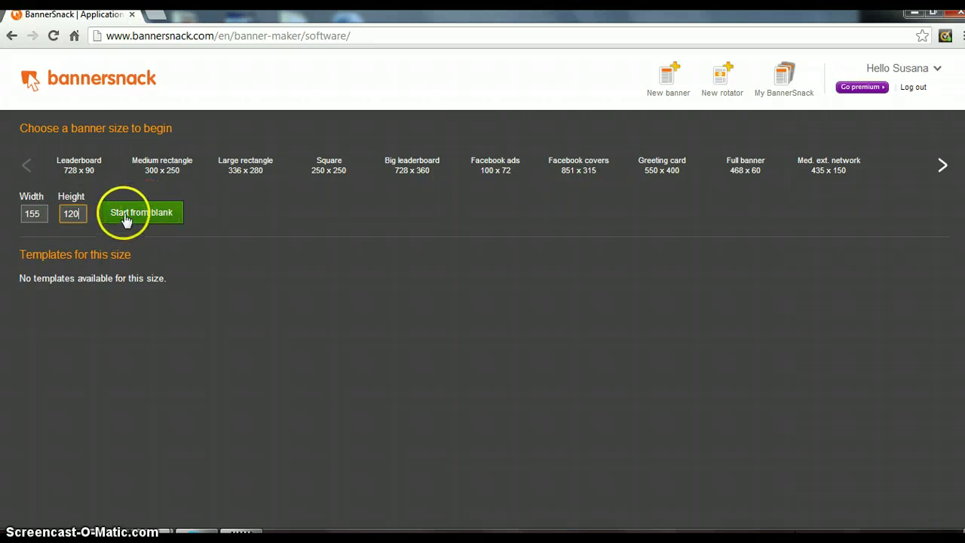
left_click(152, 215)
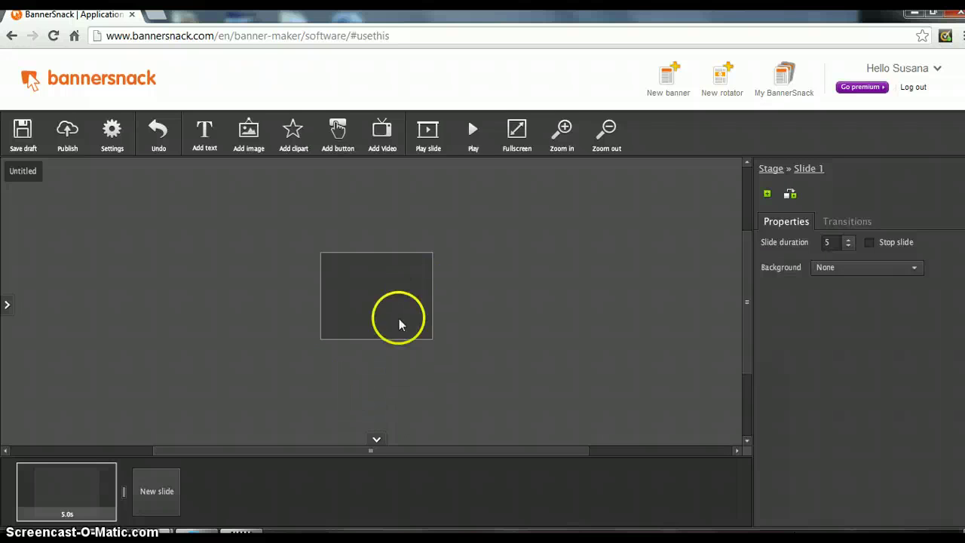
Add two new slides to the banner after the first one.
left_click(162, 497)
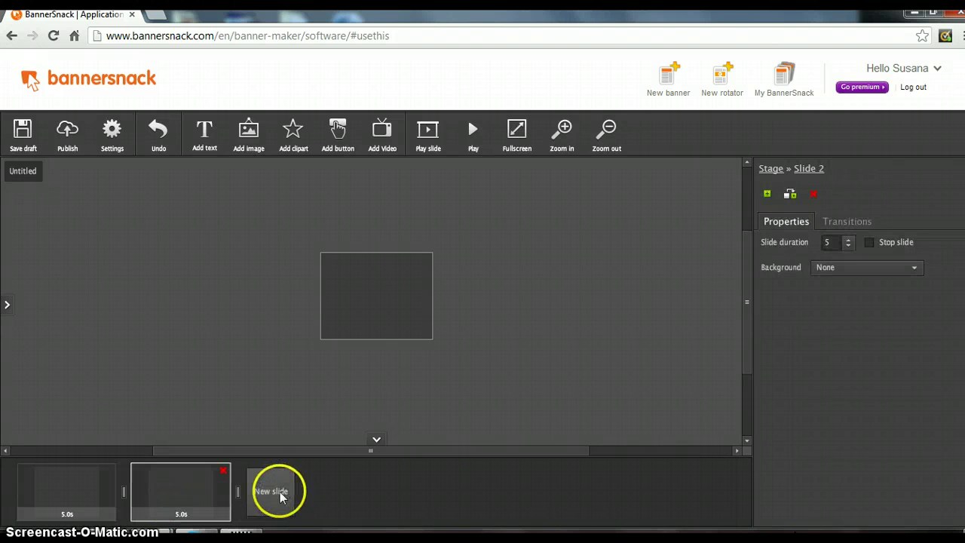
left_click(277, 494)
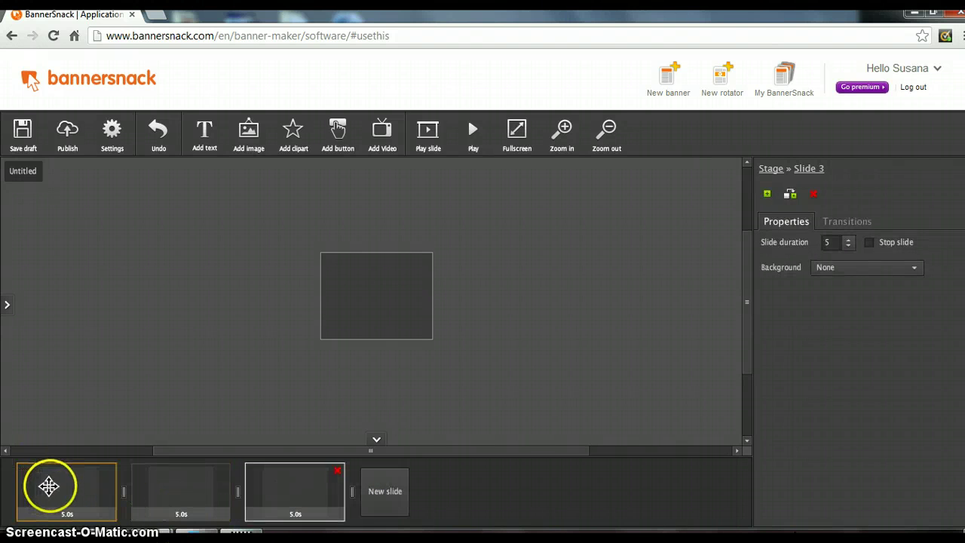
Set the duration of the first slide to 3 seconds.
left_click(53, 486)
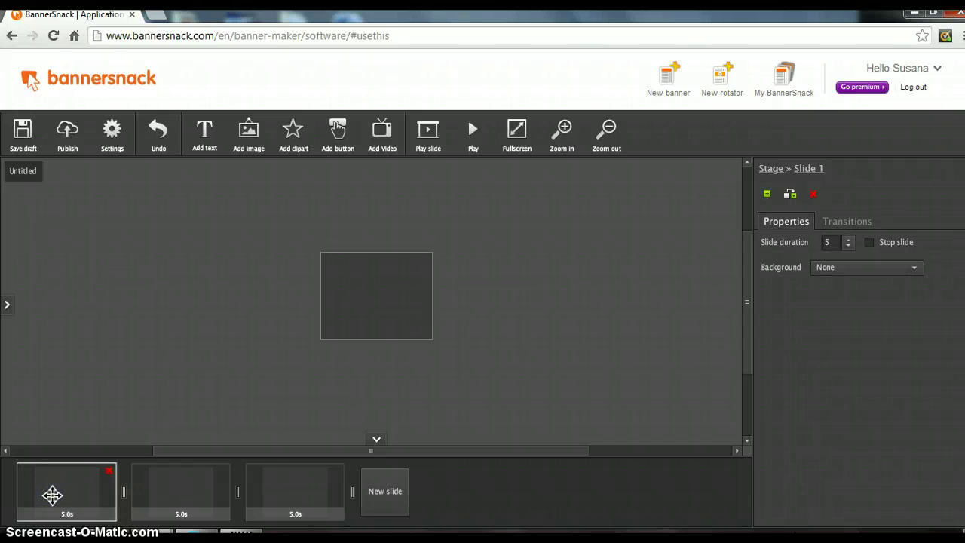
left_click(848, 246)
left_click(849, 246)
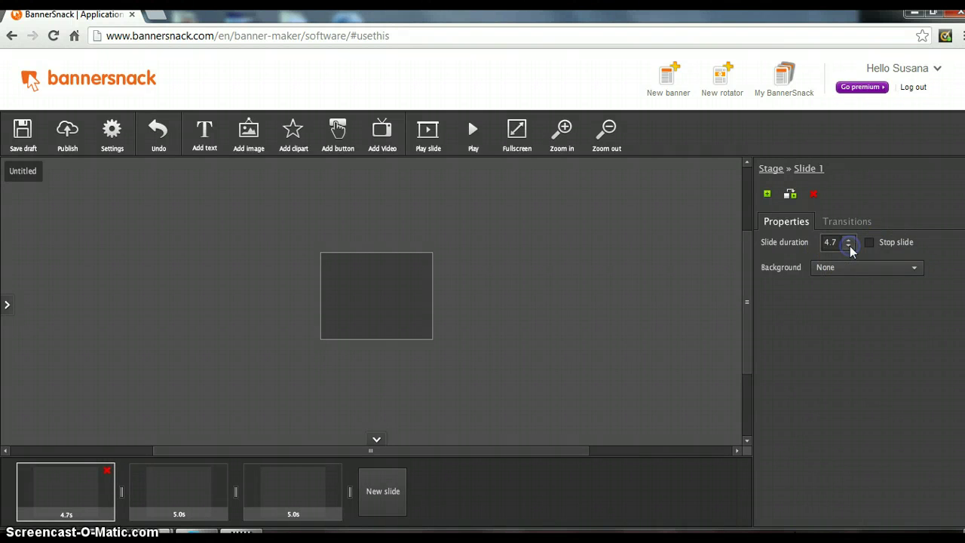
left_click(849, 246)
left_click(850, 246)
left_click(849, 246)
left_click(849, 246)
left_click(849, 246)
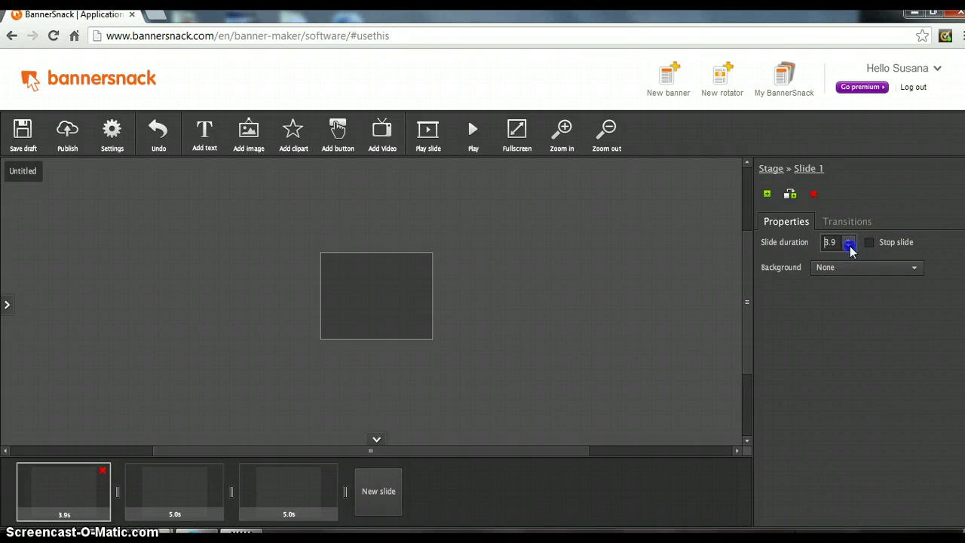
left_click(849, 246)
left_click(849, 246)
left_click(849, 246)
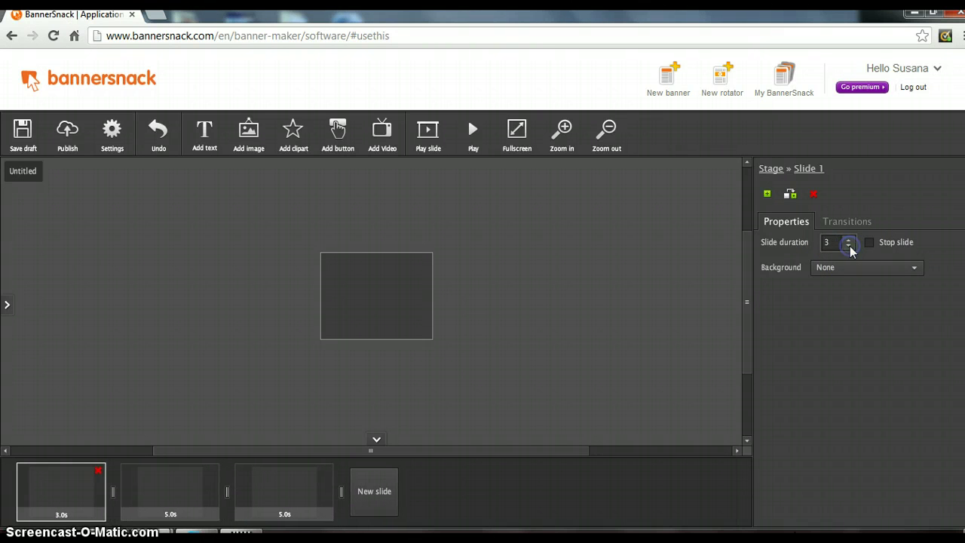
Set the duration of the second slide to 3 seconds.
left_click(135, 490)
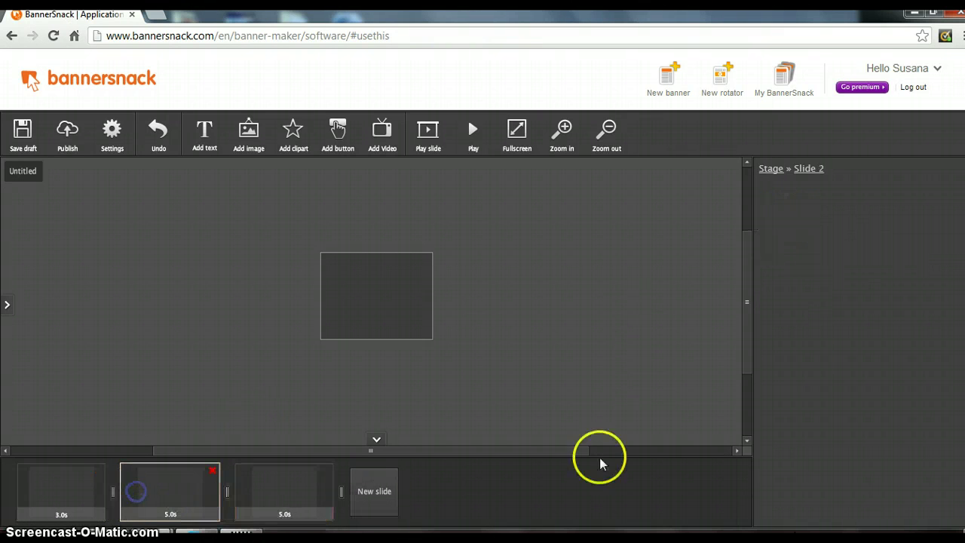
left_click(849, 247)
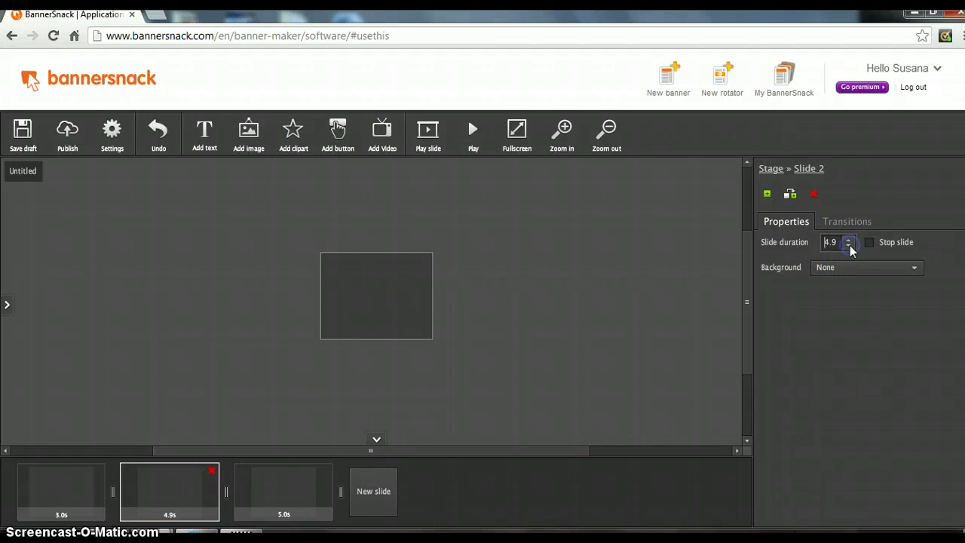
left_click(849, 246)
left_click(850, 246)
left_click(849, 246)
left_click(850, 247)
left_click(850, 247)
left_click(849, 246)
left_click(849, 246)
left_click(849, 247)
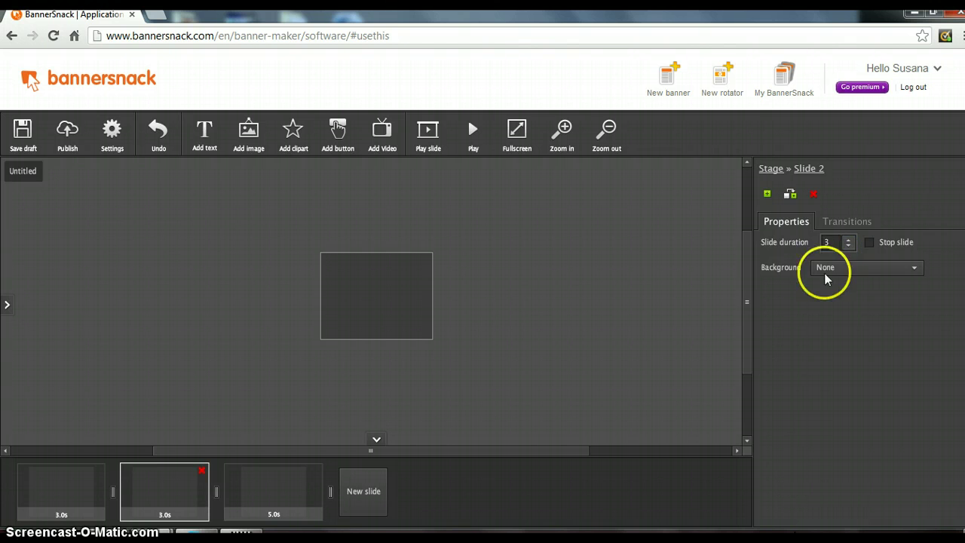
Set the third slide's duration to 3 seconds and go through all three slides to check them.
left_click(258, 480)
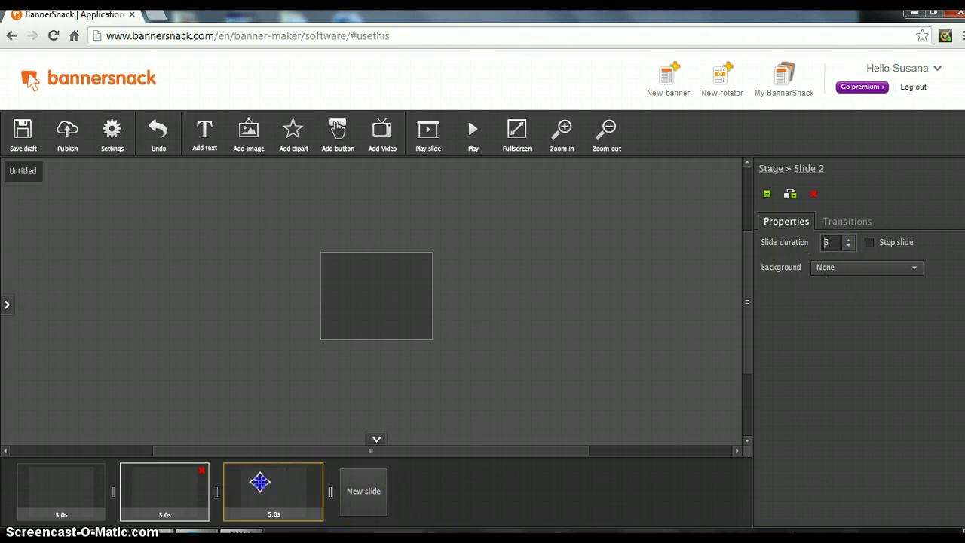
left_click(850, 247)
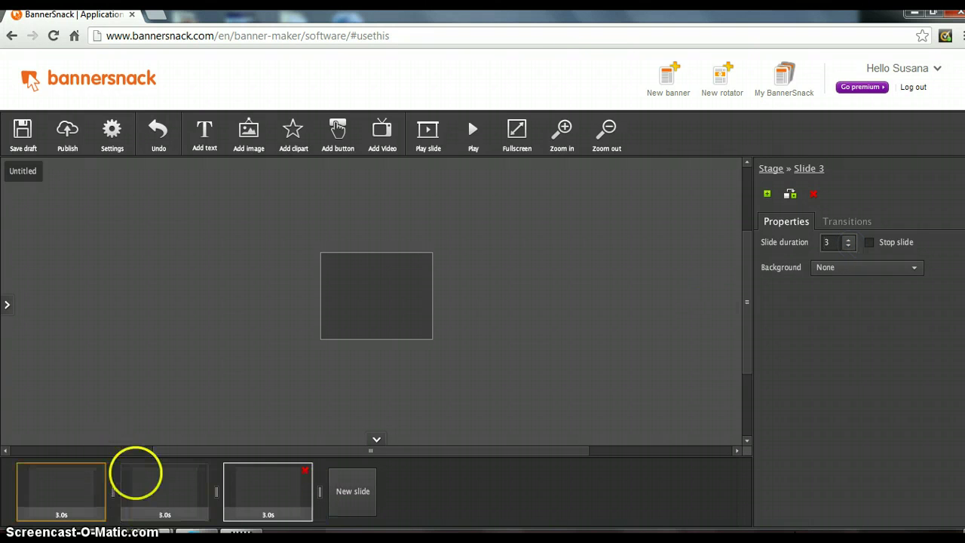
left_click(86, 494)
left_click(168, 486)
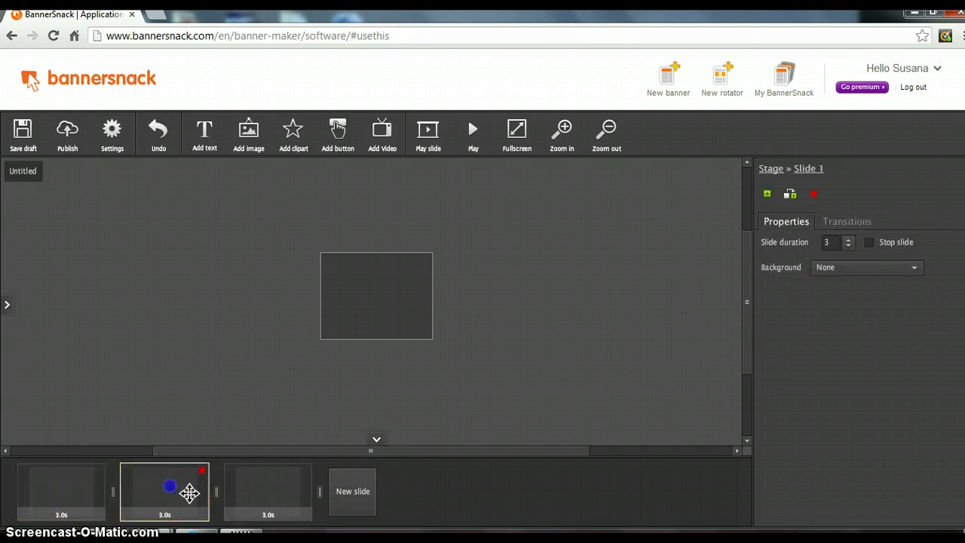
left_click(269, 490)
Give the first slide a Color/Gradient background with a solid golden orange color.
left_click(53, 491)
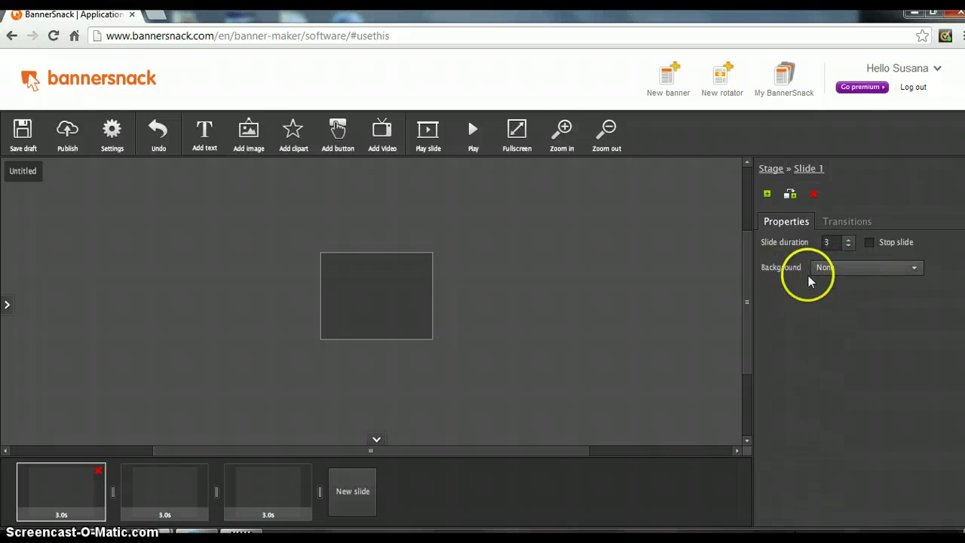
left_click(916, 269)
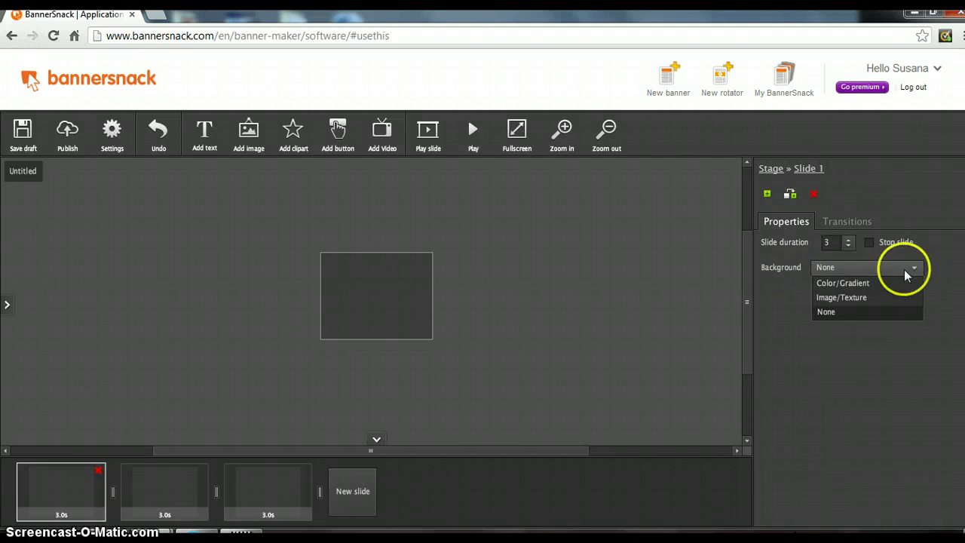
left_click(816, 282)
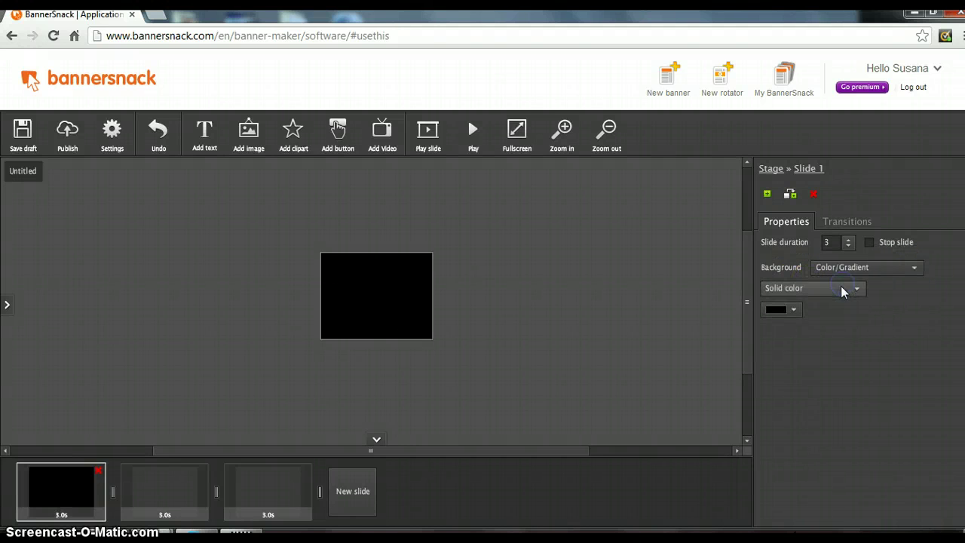
left_click(795, 310)
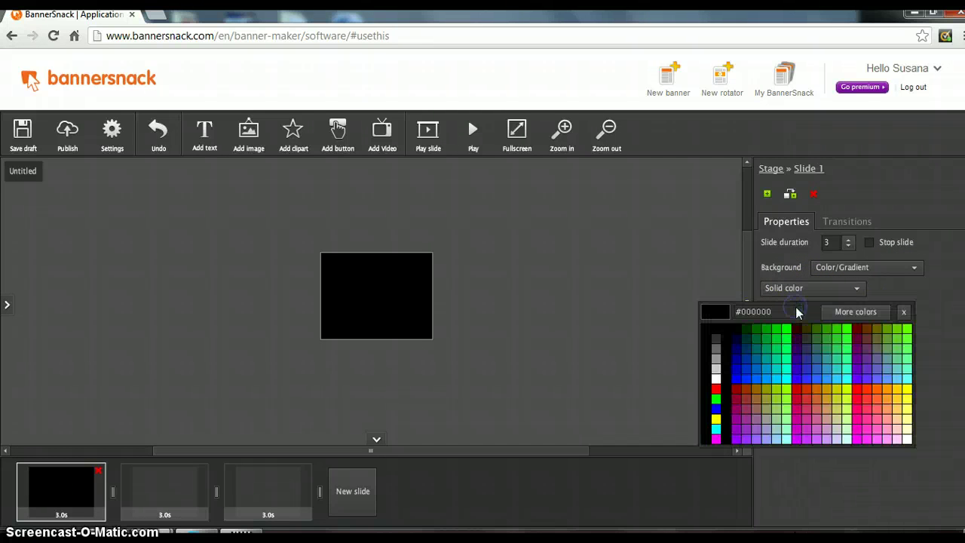
left_click(824, 402)
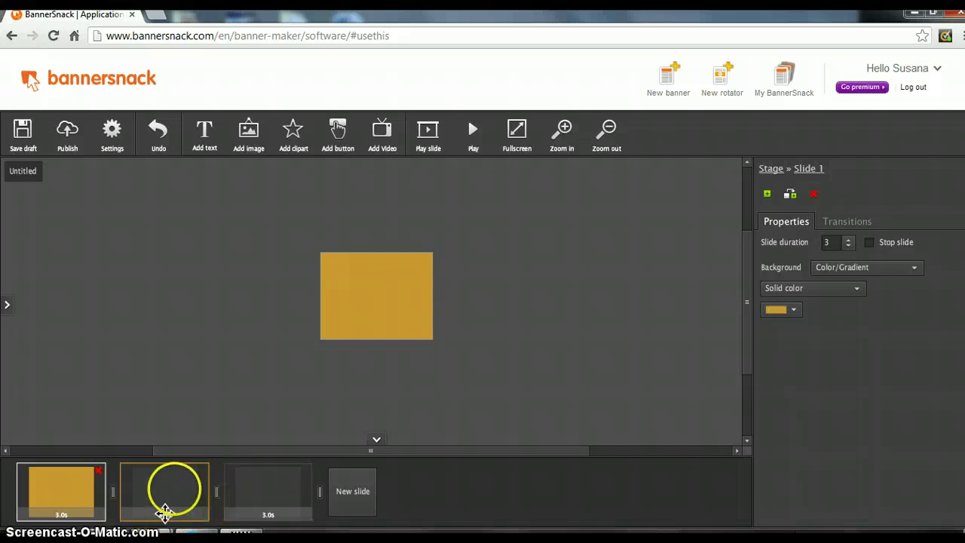
Give the second slide a Color/Gradient background with the solid green color #00FF00.
left_click(165, 512)
left_click(914, 268)
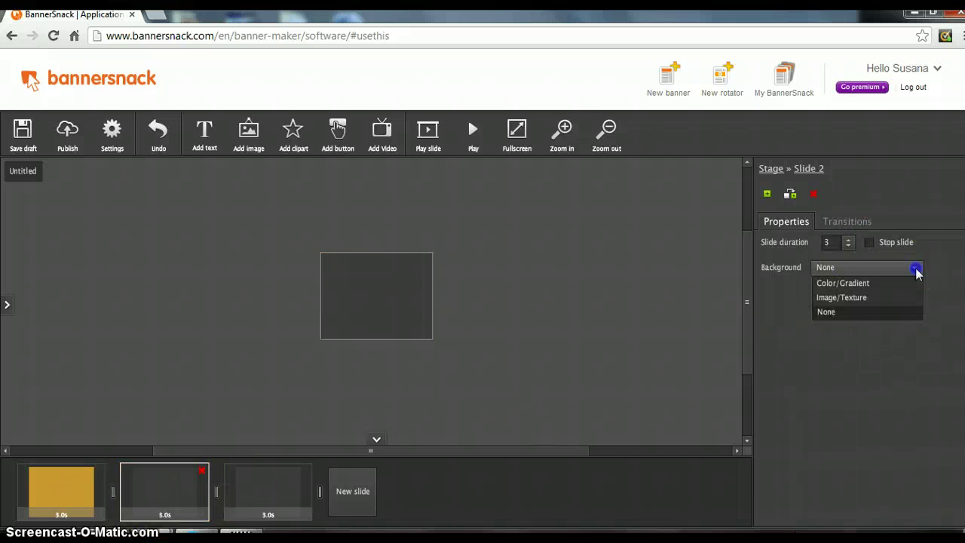
left_click(859, 284)
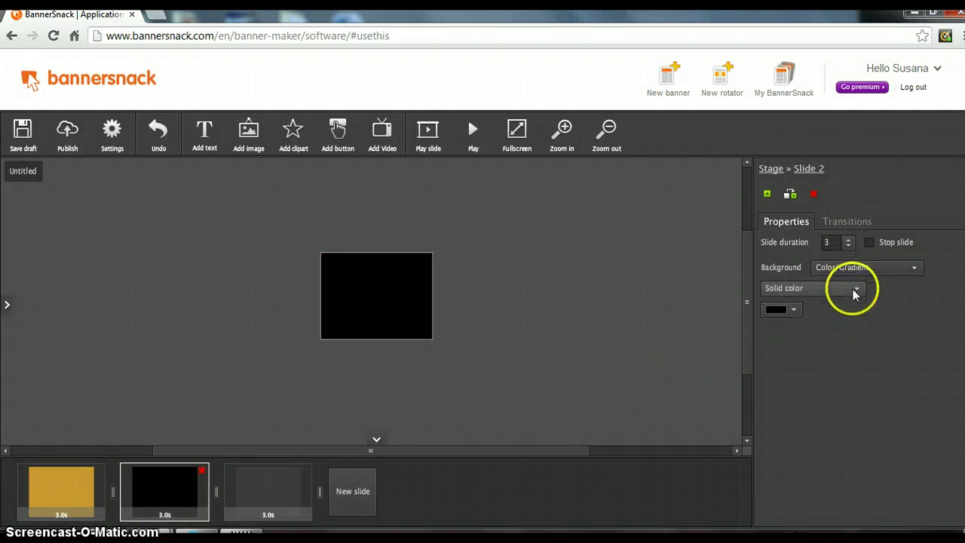
left_click(791, 310)
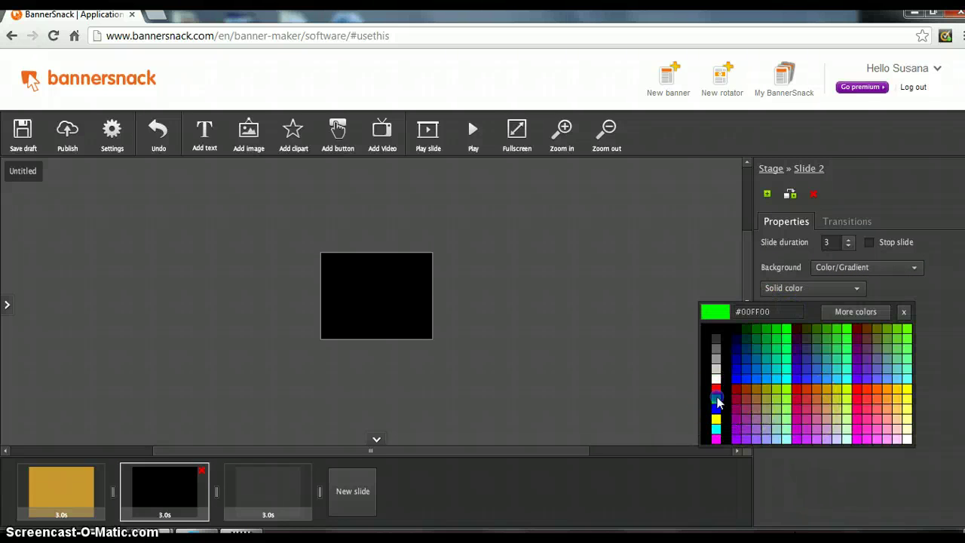
left_click(715, 399)
Change the first slide's solid background color to red, #FF0000.
left_click(48, 479)
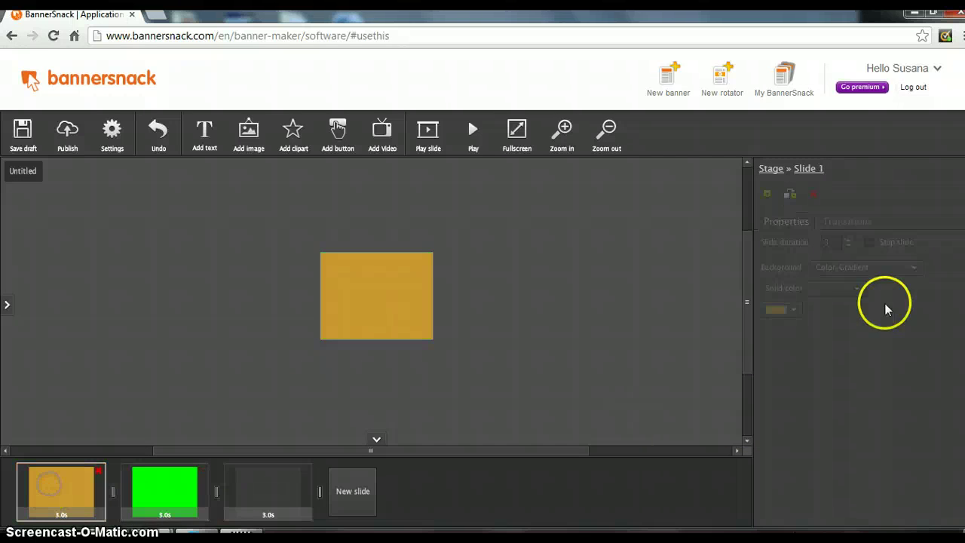
left_click(793, 310)
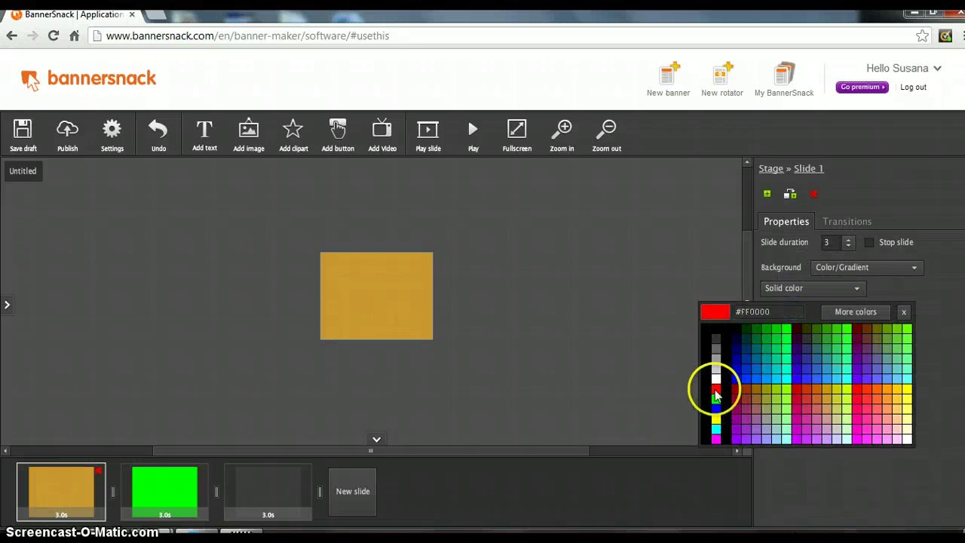
left_click(715, 392)
Change the second slide's solid background color to cyan.
left_click(151, 491)
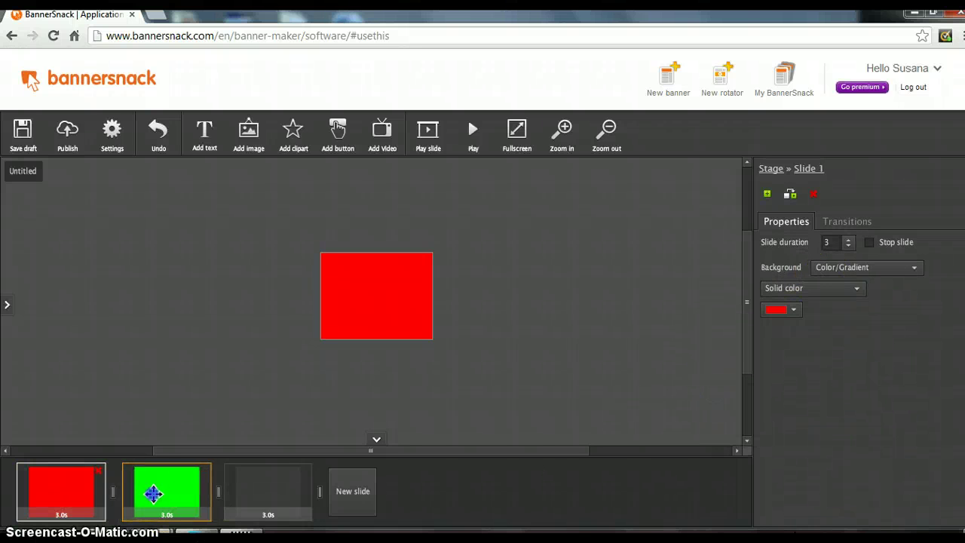
left_click(792, 309)
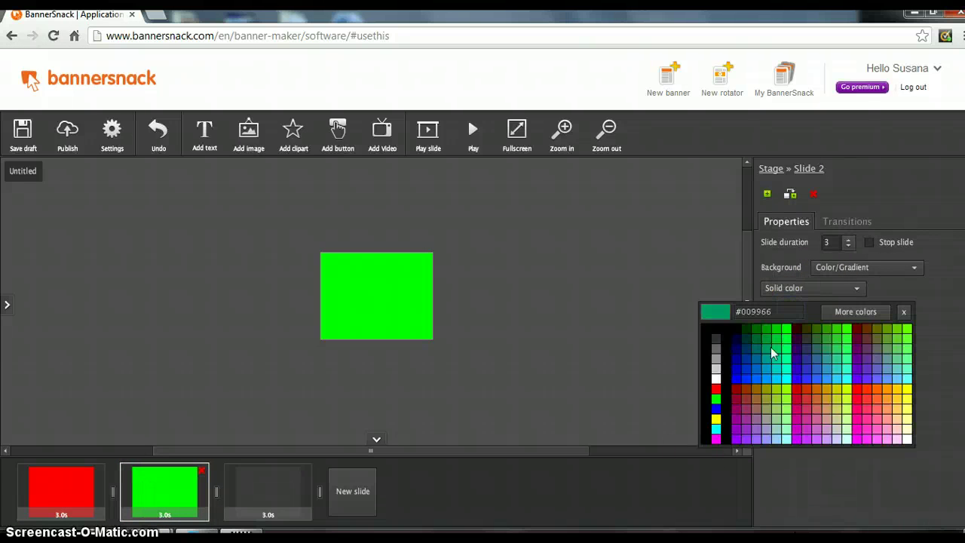
left_click(716, 428)
Give the third slide a Color/Gradient background with the solid magenta color #FF00FF.
left_click(297, 490)
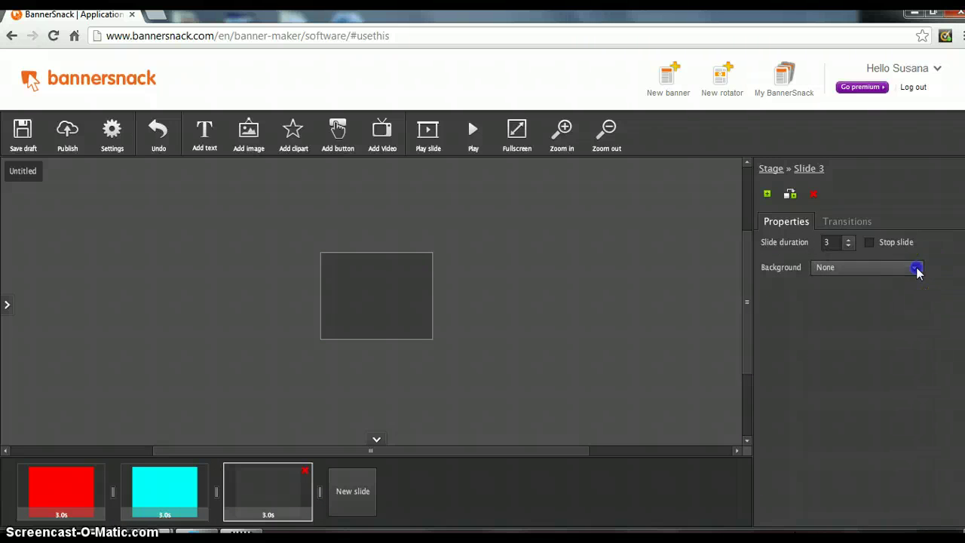
left_click(914, 268)
left_click(847, 284)
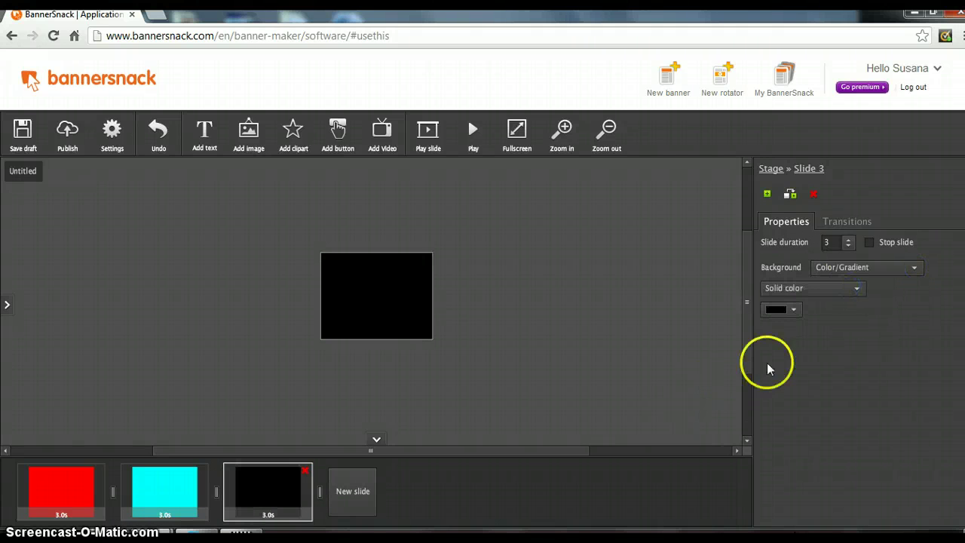
left_click(793, 309)
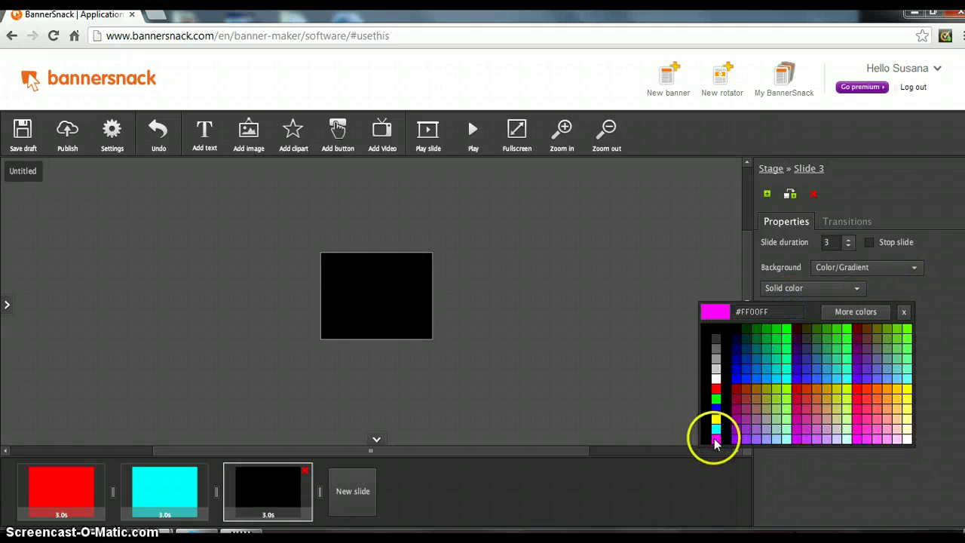
left_click(712, 439)
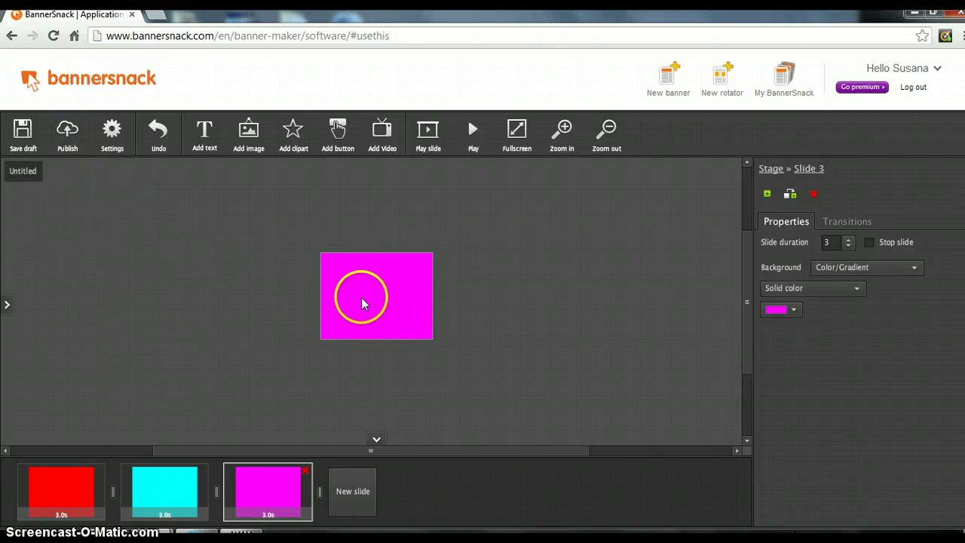
Upload the picture "imagens mat" from the MATENG folder and add it to the third slide as an object.
left_click(249, 143)
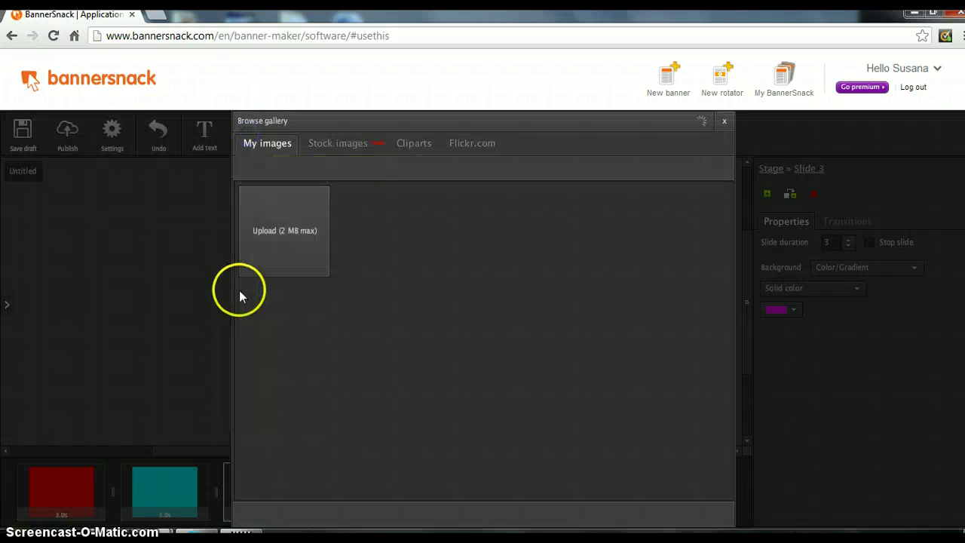
left_click(270, 232)
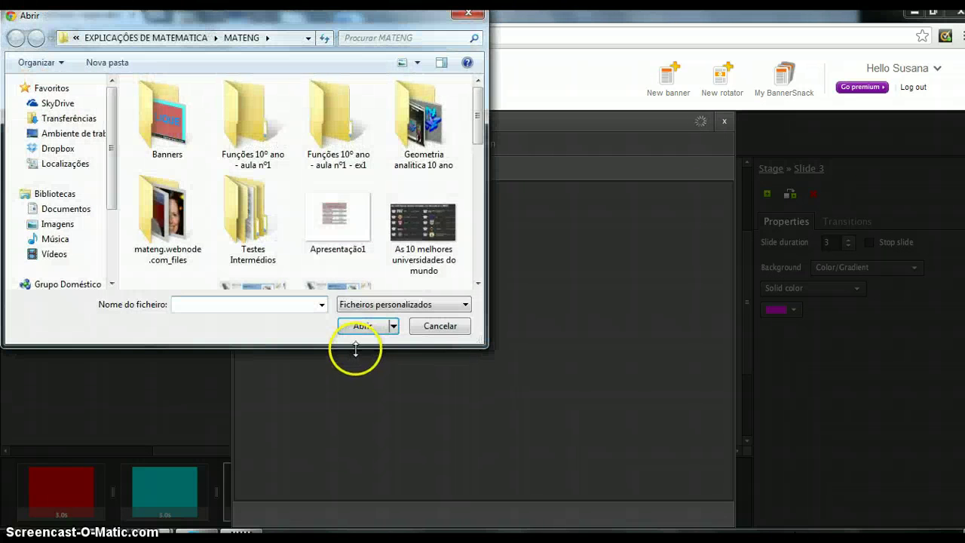
left_click_drag(477, 97, 475, 154)
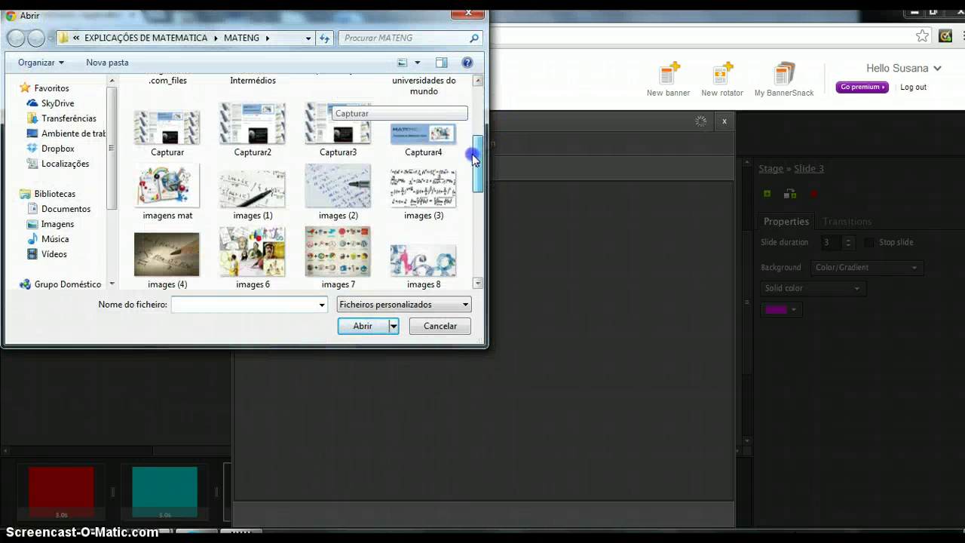
left_click(172, 187)
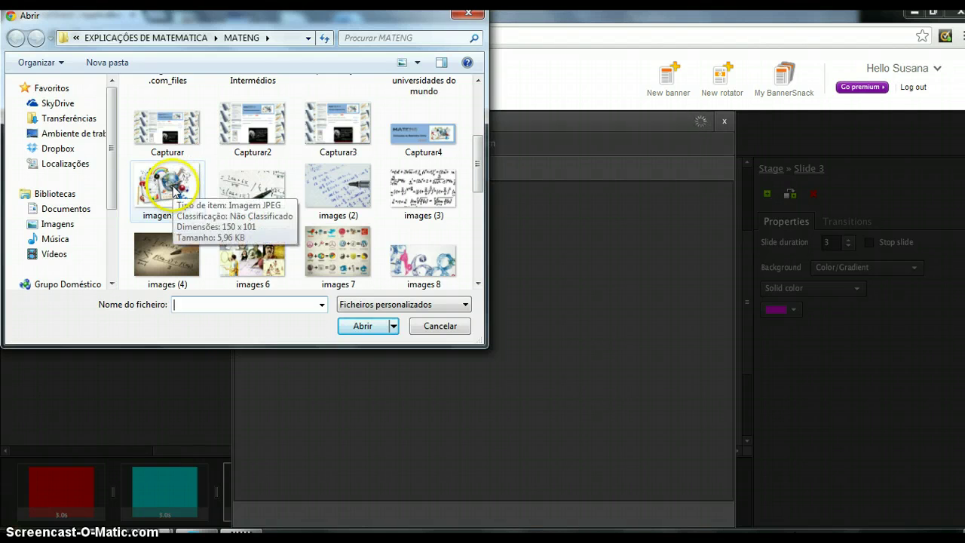
left_click(361, 327)
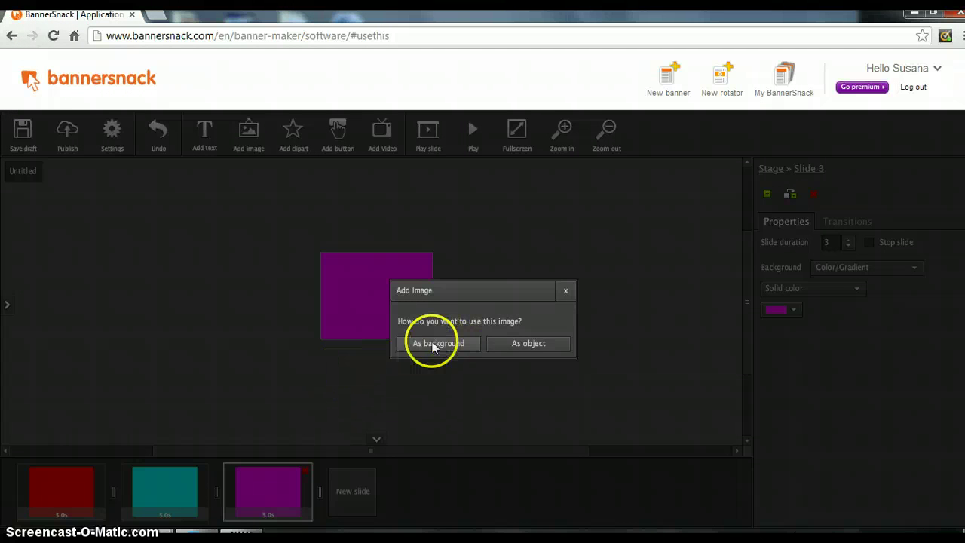
left_click(513, 344)
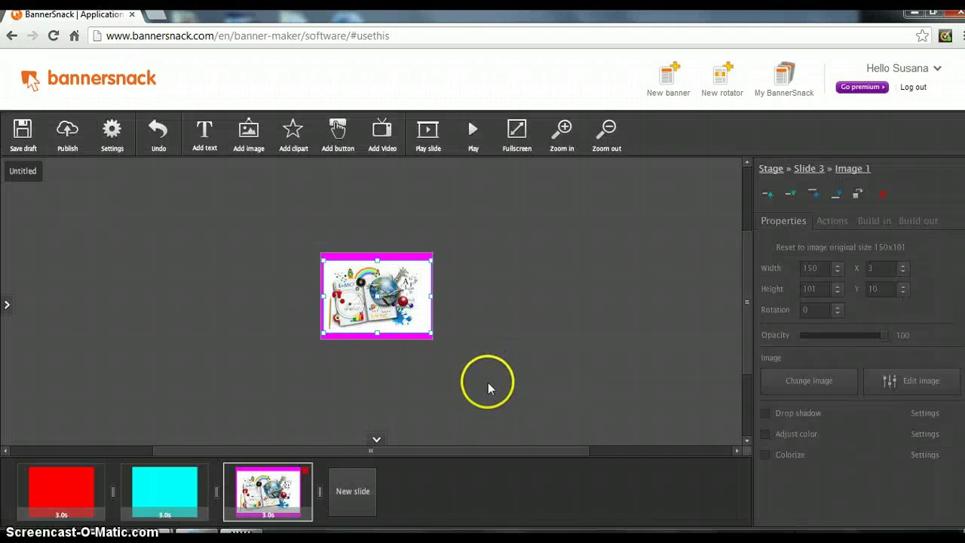
Move and resize the image to cover the whole third slide, 157 x 120 at X 0, Y 0.
left_click_drag(341, 275, 387, 294)
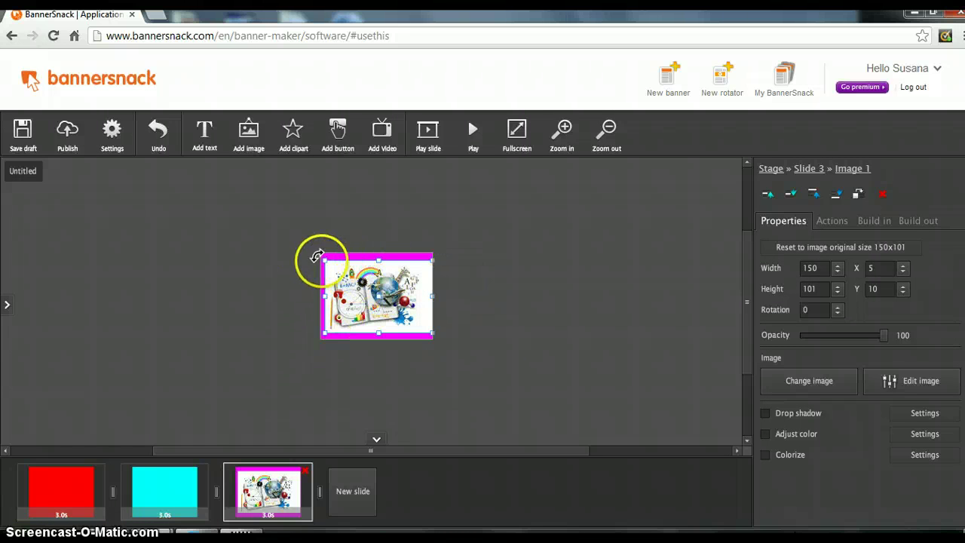
mouse_move(322, 258)
left_mouse_down()
mouse_move(324, 245)
mouse_move(336, 257)
left_mouse_up()
left_click_drag(344, 254, 327, 266)
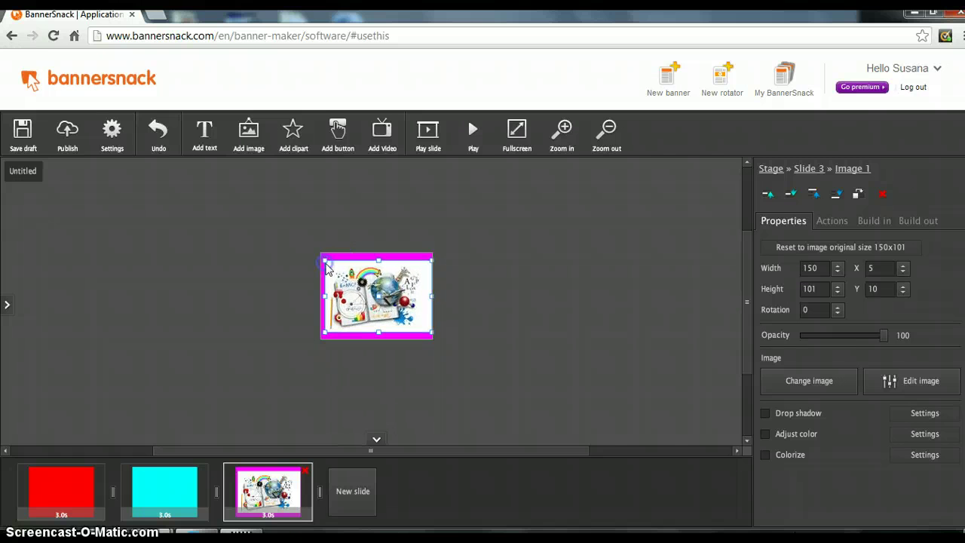
left_click_drag(376, 284, 371, 277)
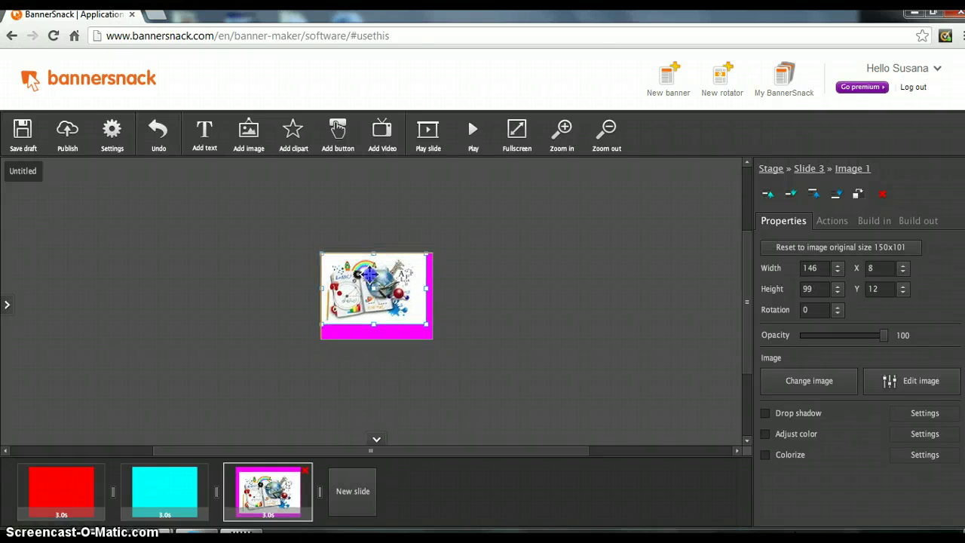
left_click_drag(427, 324, 377, 341)
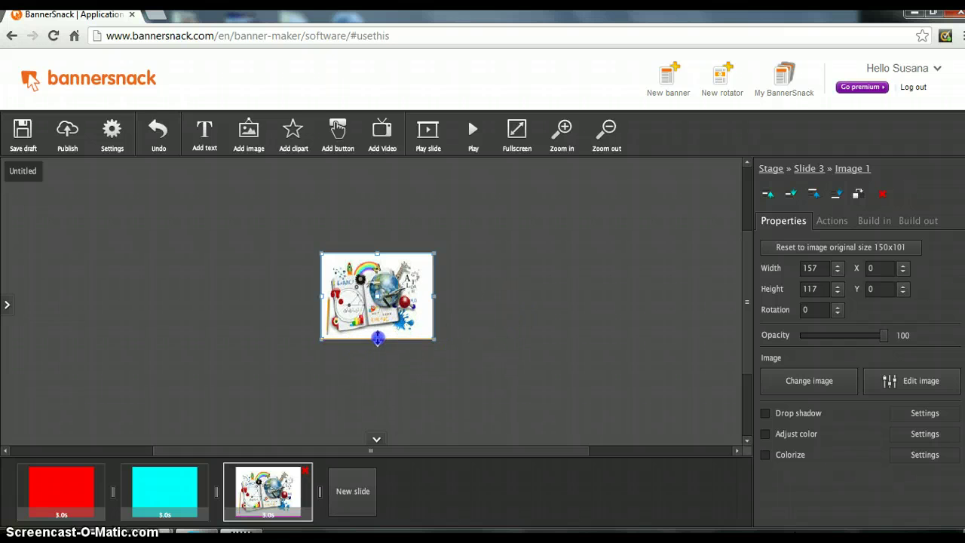
left_click(494, 294)
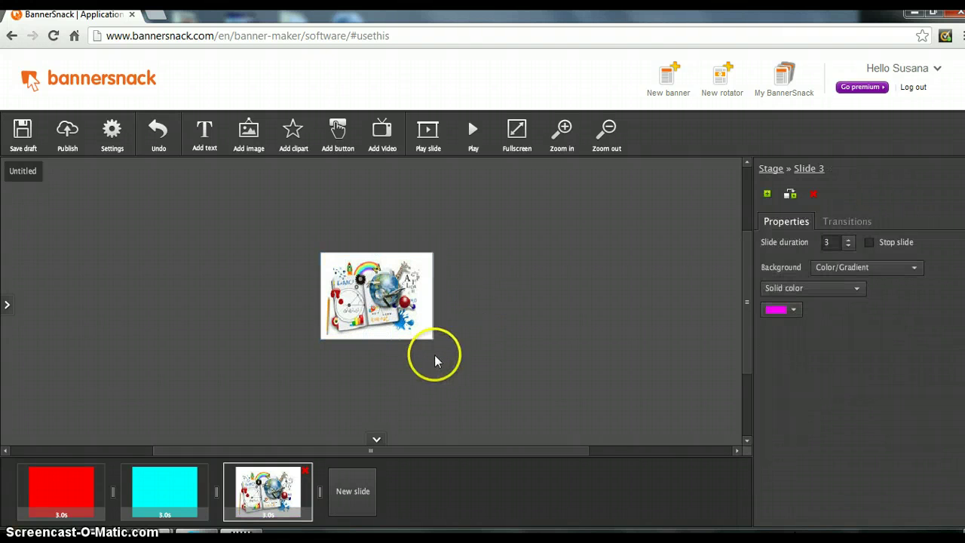
left_click(369, 320)
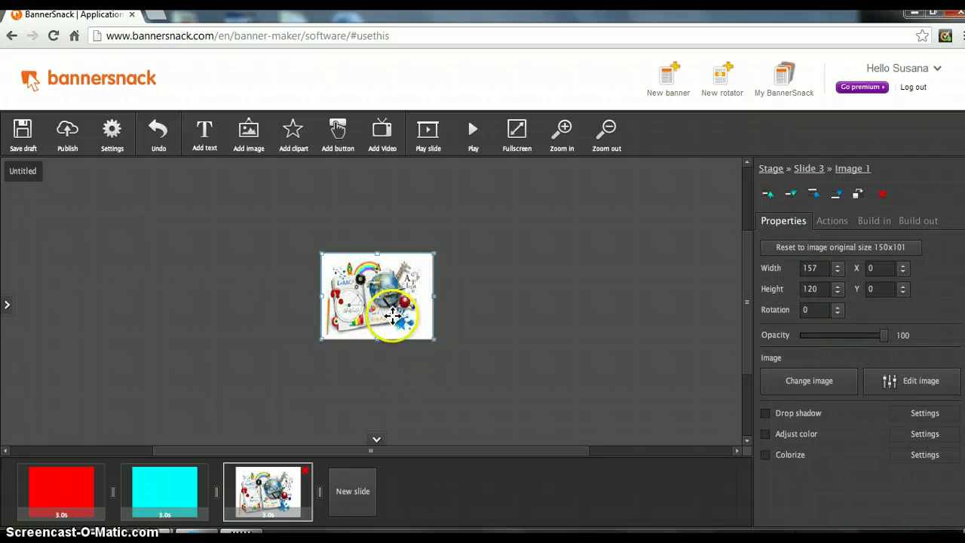
left_click(461, 385)
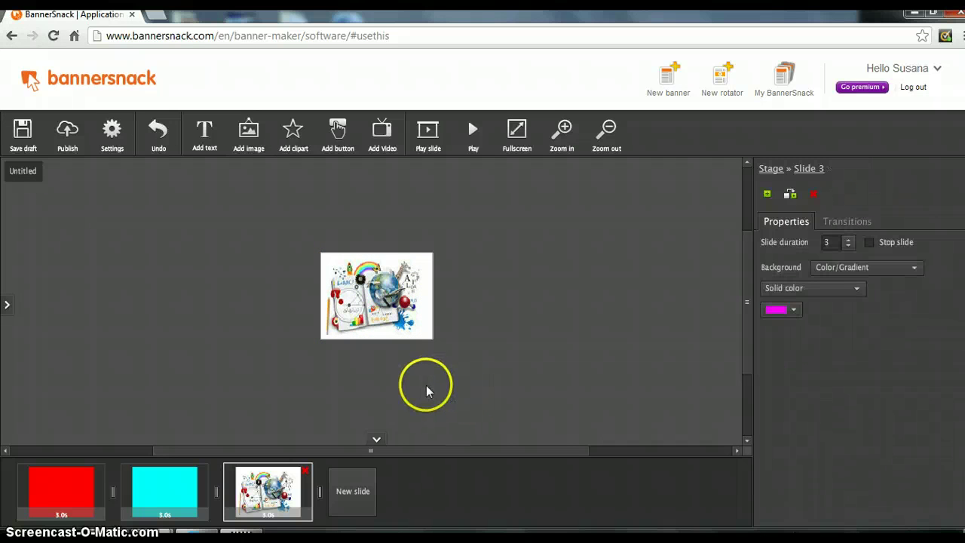
Reduce the image's height to 106, keeping its top edge aligned with the top of the slide.
left_click(390, 331)
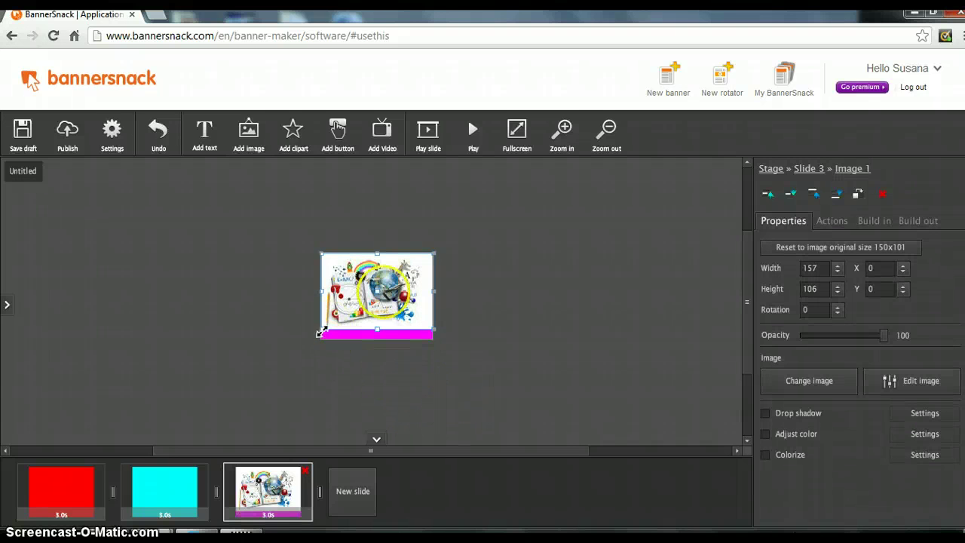
left_click(349, 338)
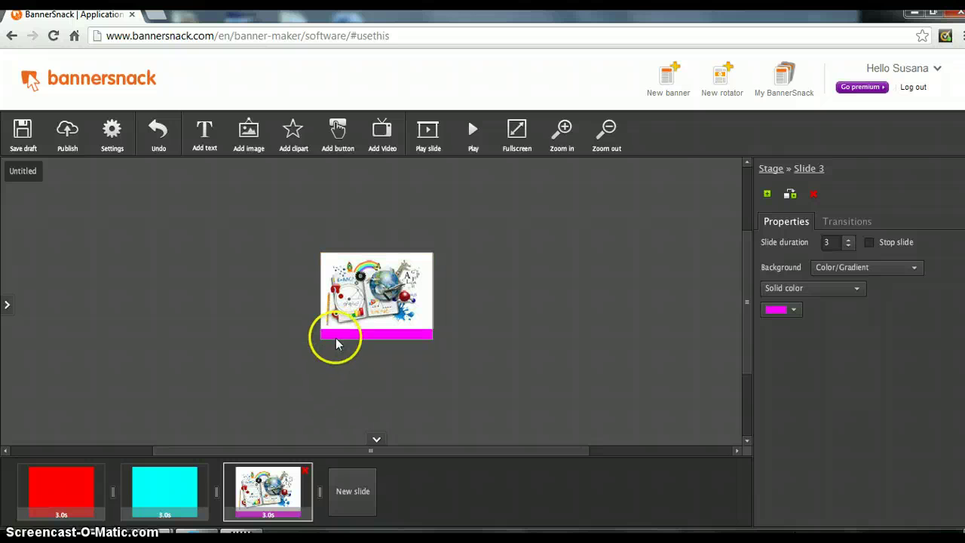
left_click(335, 339)
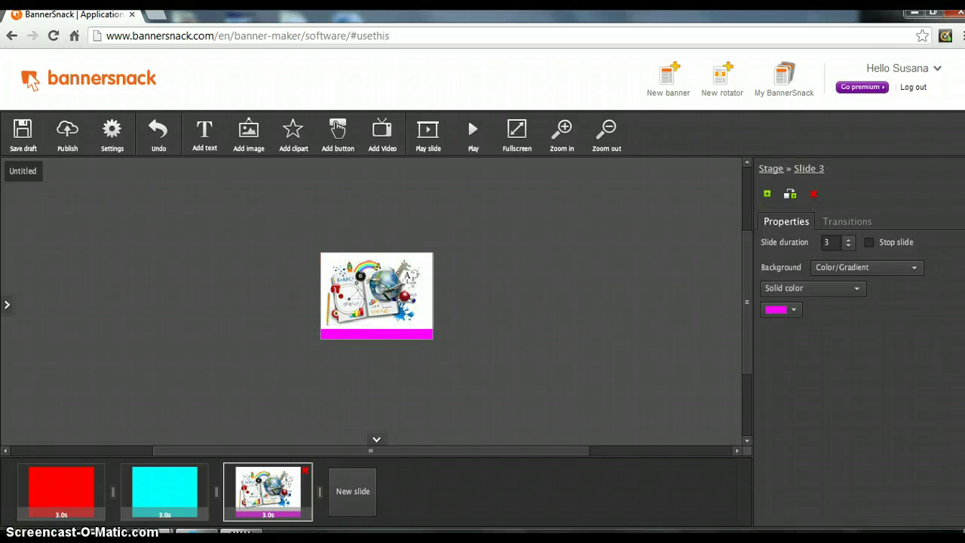
Set the banner's custom height to 110 in the banner settings.
left_click(769, 168)
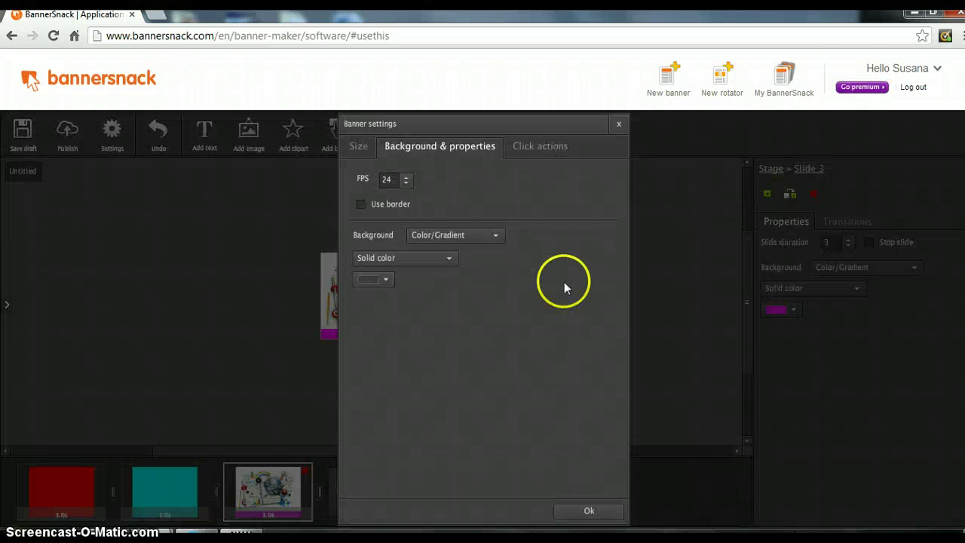
left_click(358, 148)
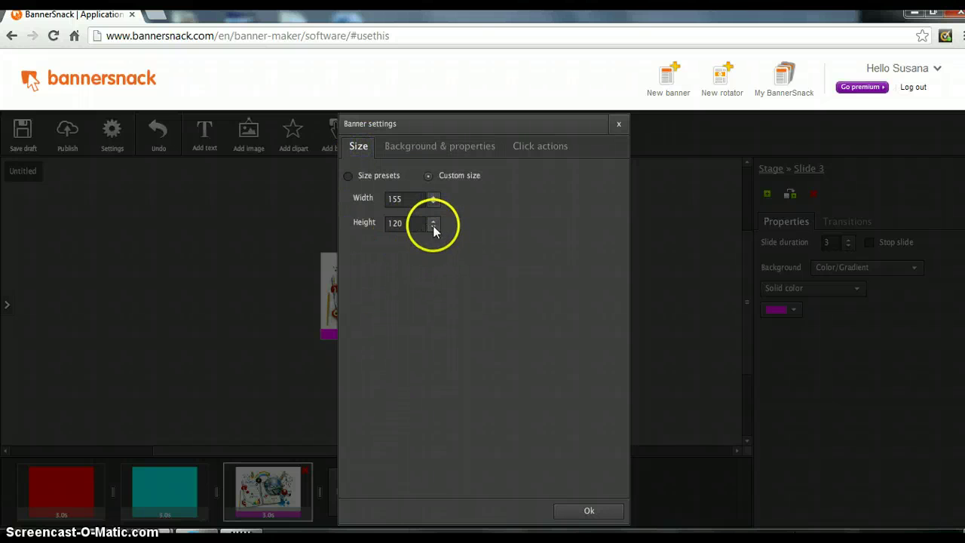
left_click(434, 227)
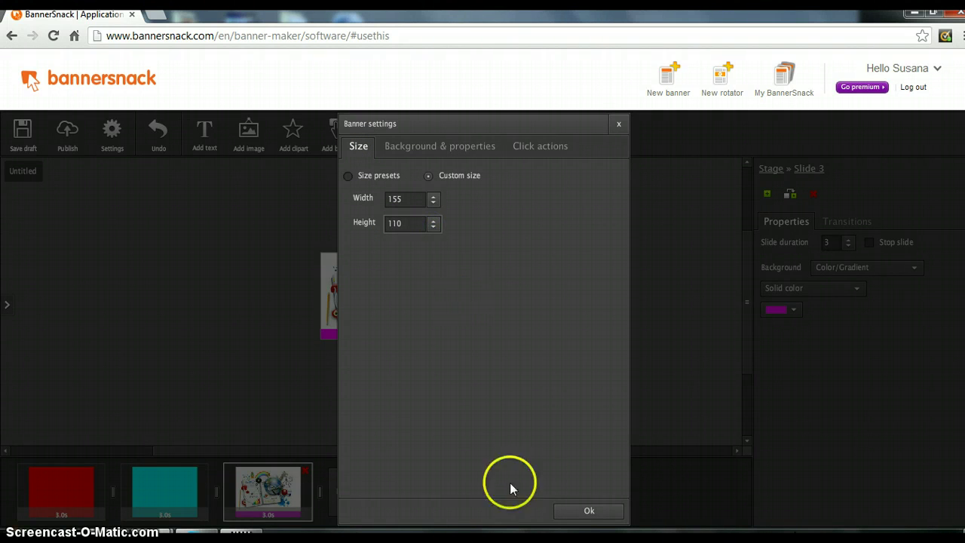
left_click(583, 510)
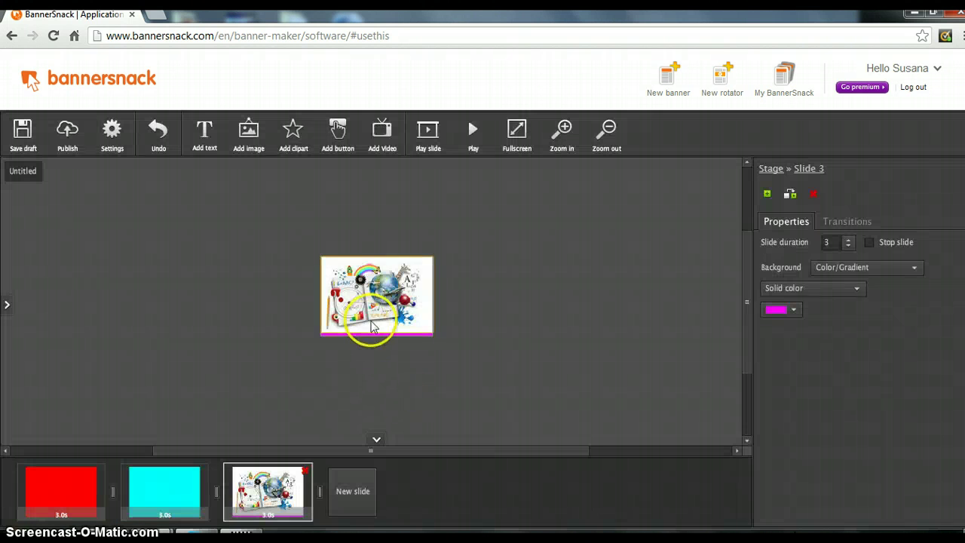
Set the banner's custom height to 106 to match the image on the third slide.
left_click(401, 336)
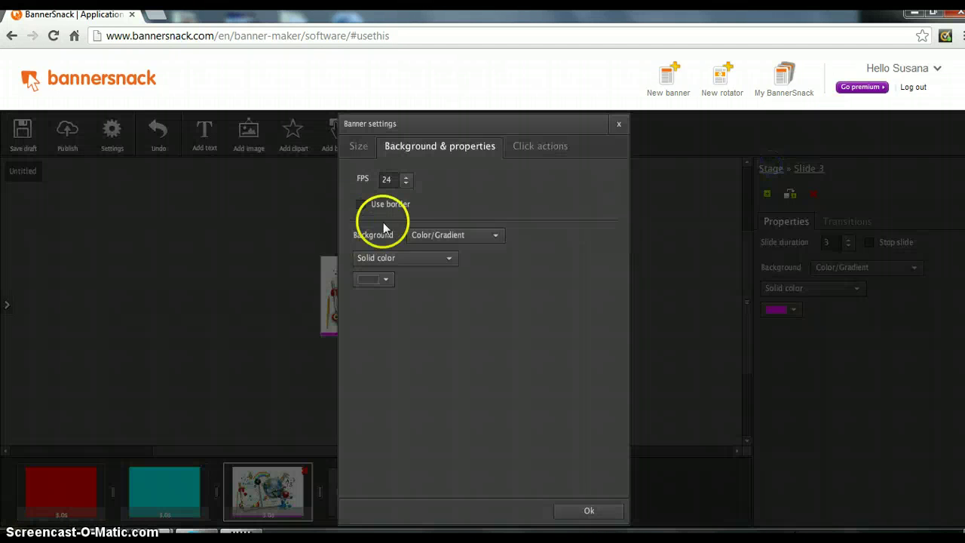
left_click(360, 148)
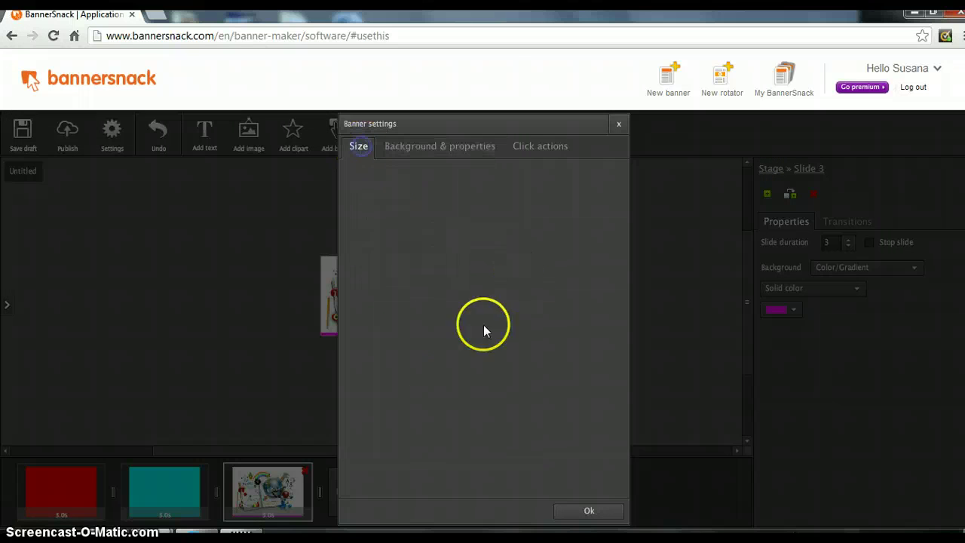
left_click(433, 227)
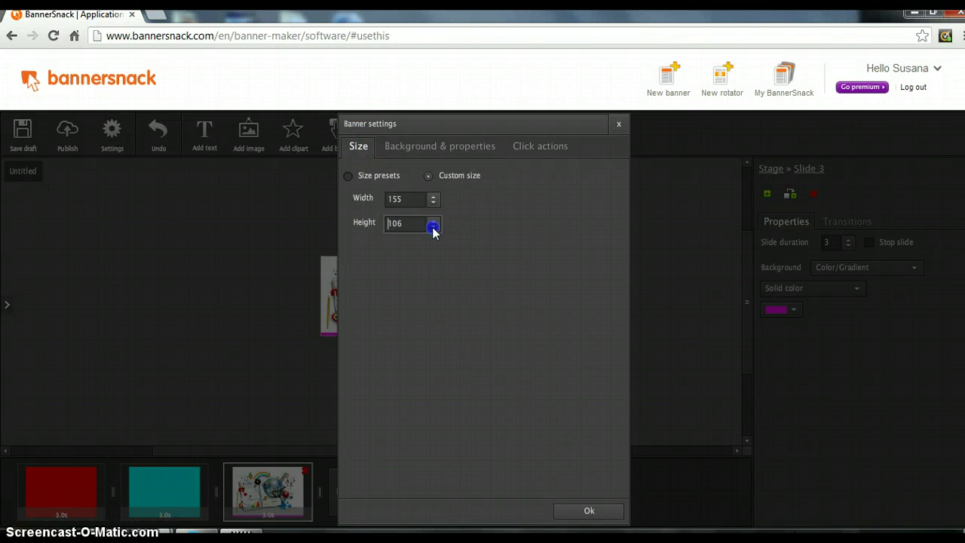
left_click(573, 511)
left_click(377, 329)
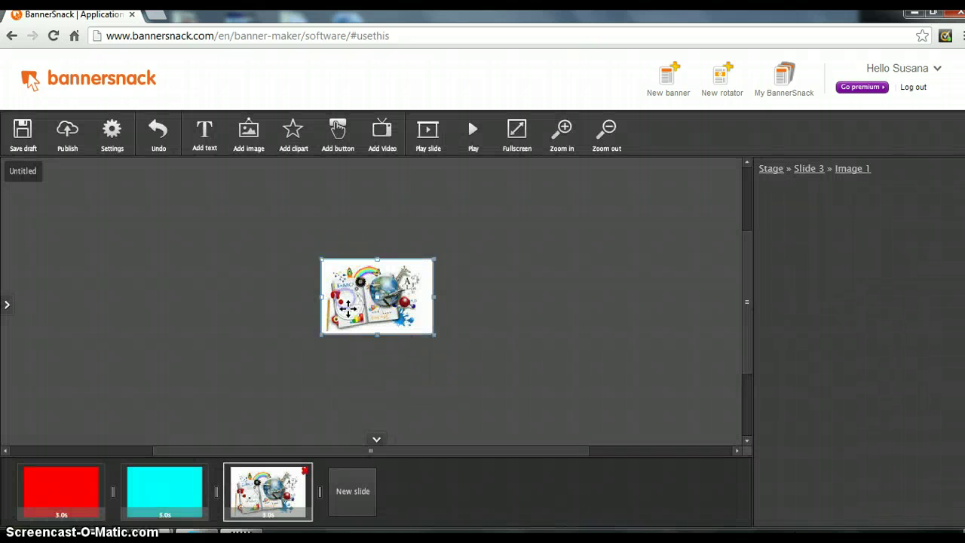
left_click(547, 281)
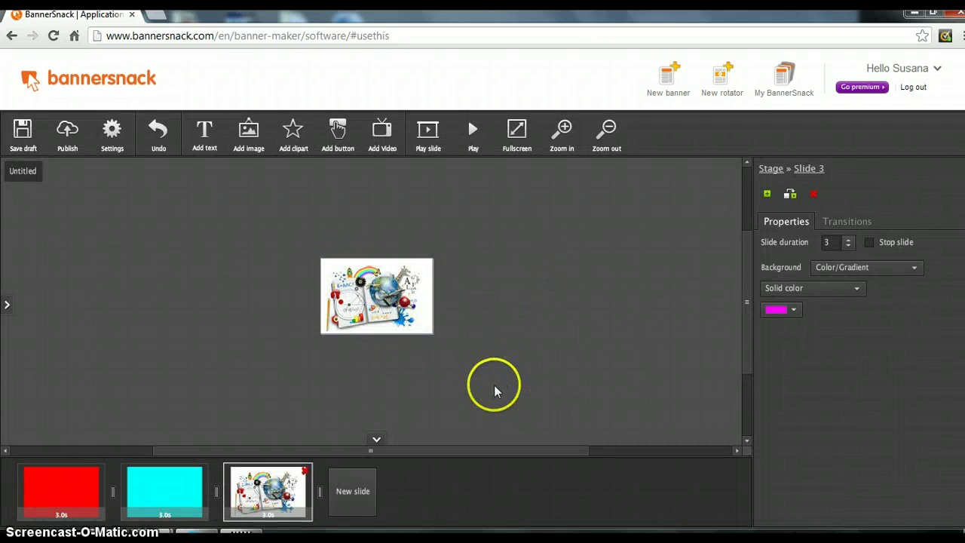
left_click(378, 300)
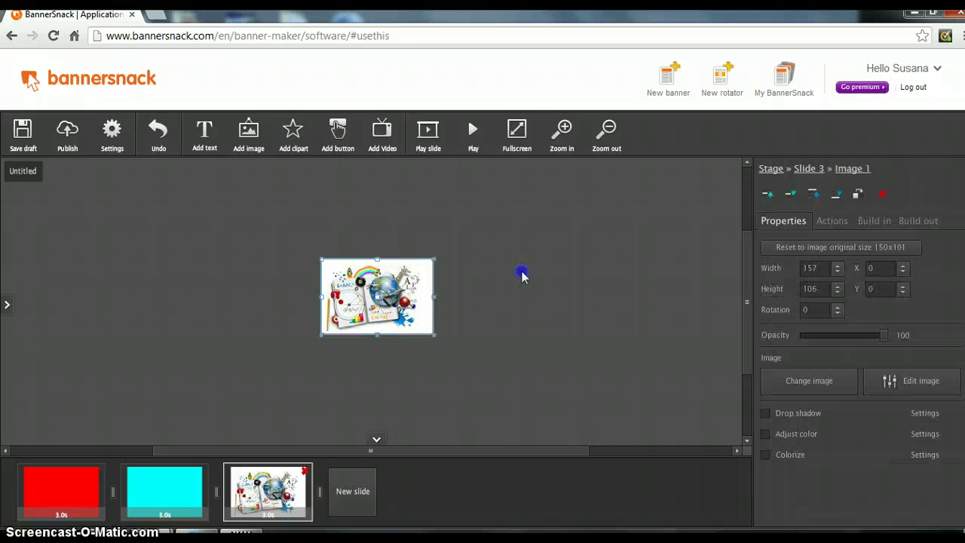
left_click(538, 319)
left_click(519, 365)
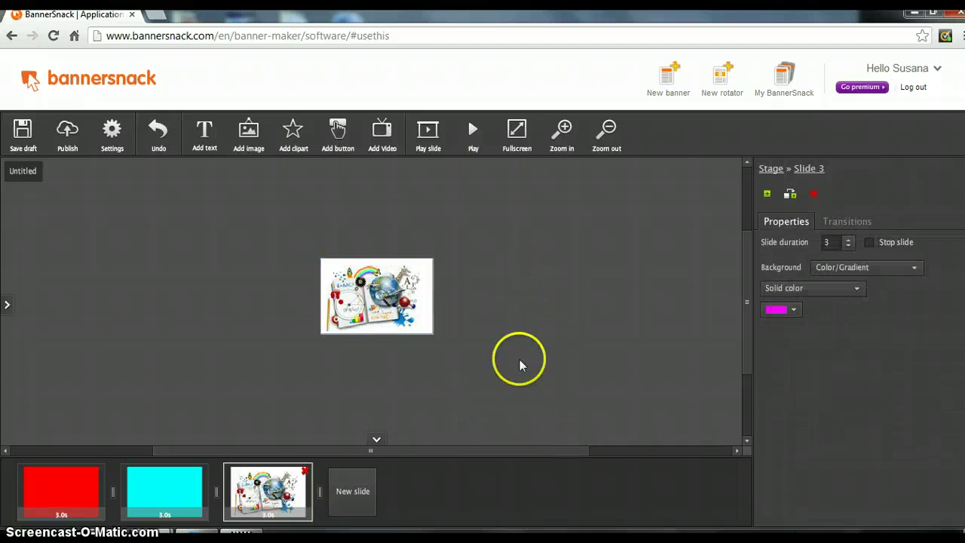
left_click(517, 299)
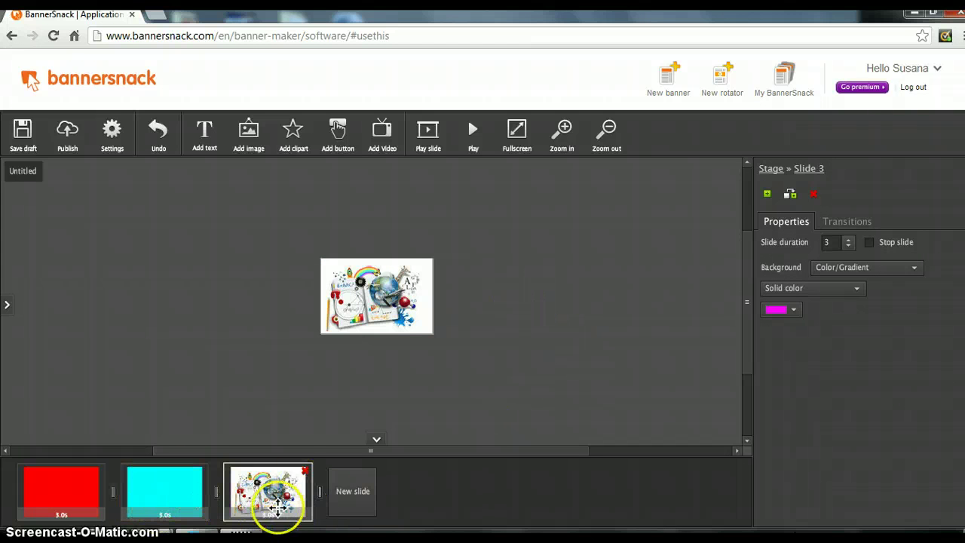
Delete the cyan second slide and add a new blank slide at the end with a duration of 3 seconds.
left_click(167, 490)
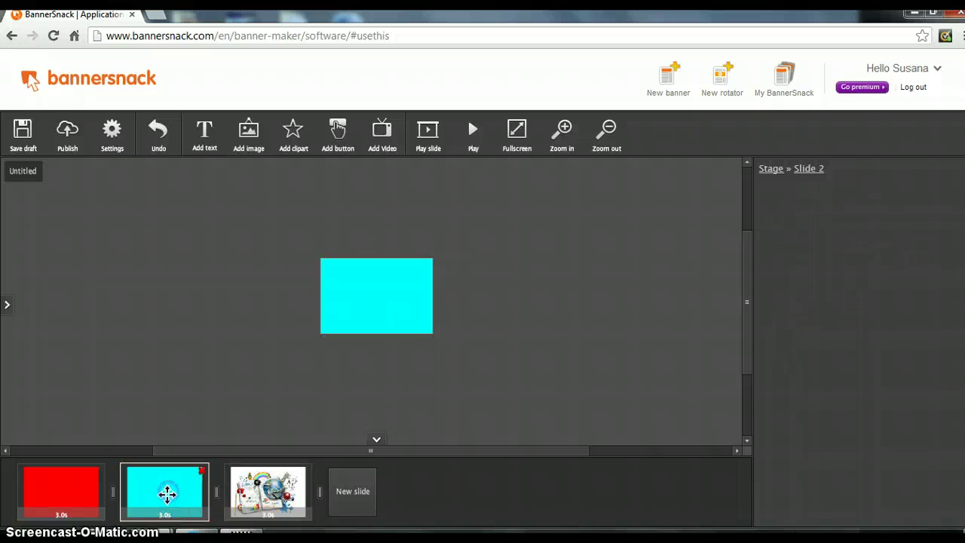
left_click(200, 470)
left_click(254, 491)
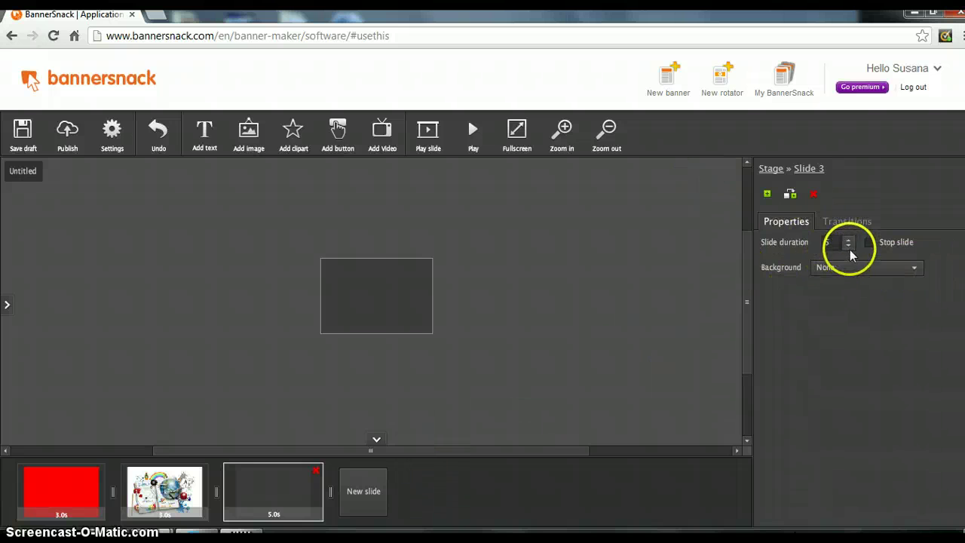
left_click_drag(850, 246, 849, 245)
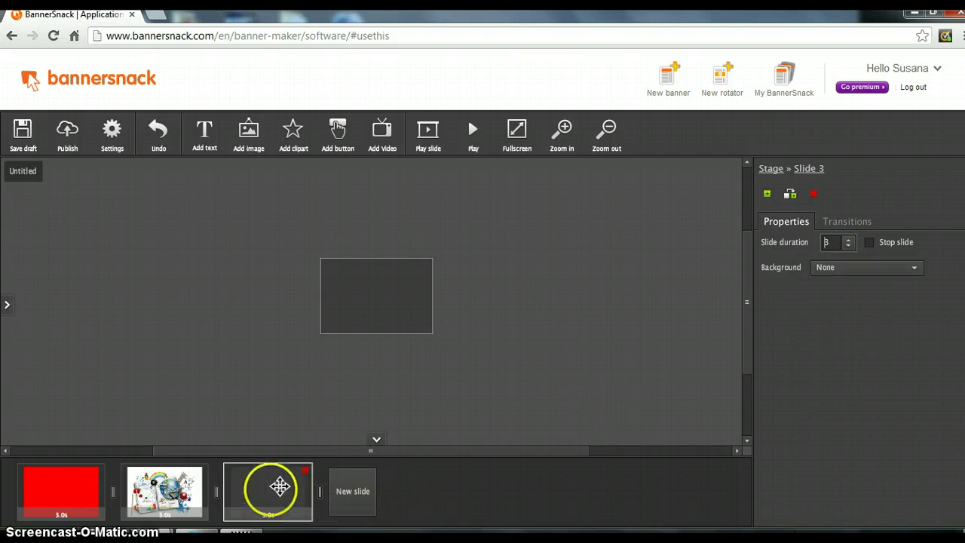
Give the blank third slide a solid cyan background color.
left_click(912, 268)
left_click(857, 283)
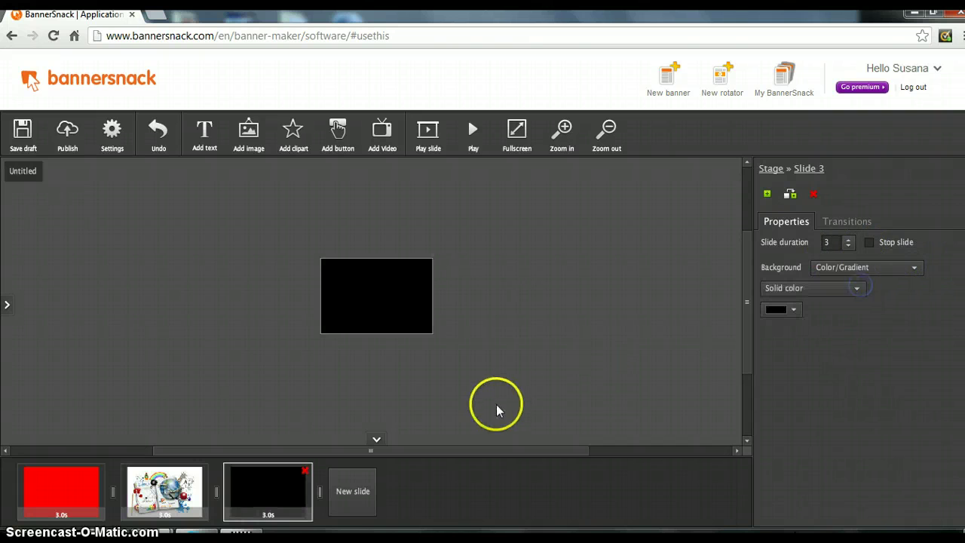
left_click(796, 309)
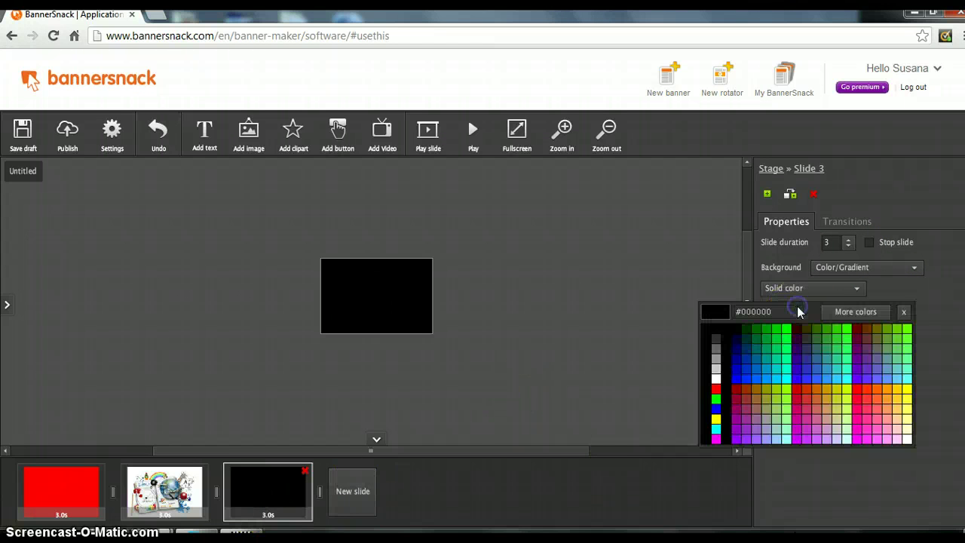
left_click(776, 369)
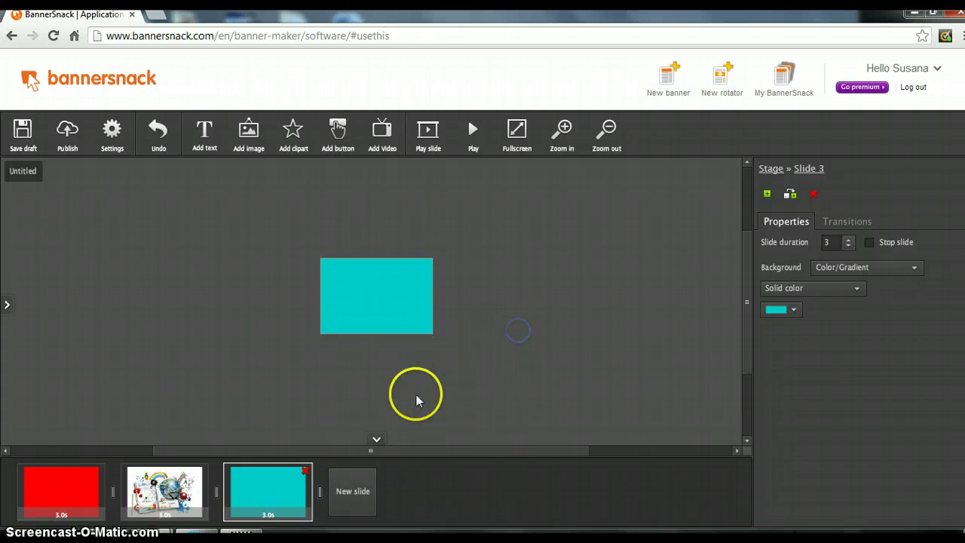
Add a text field reading "CLIQUE" to the red first slide.
left_click(67, 491)
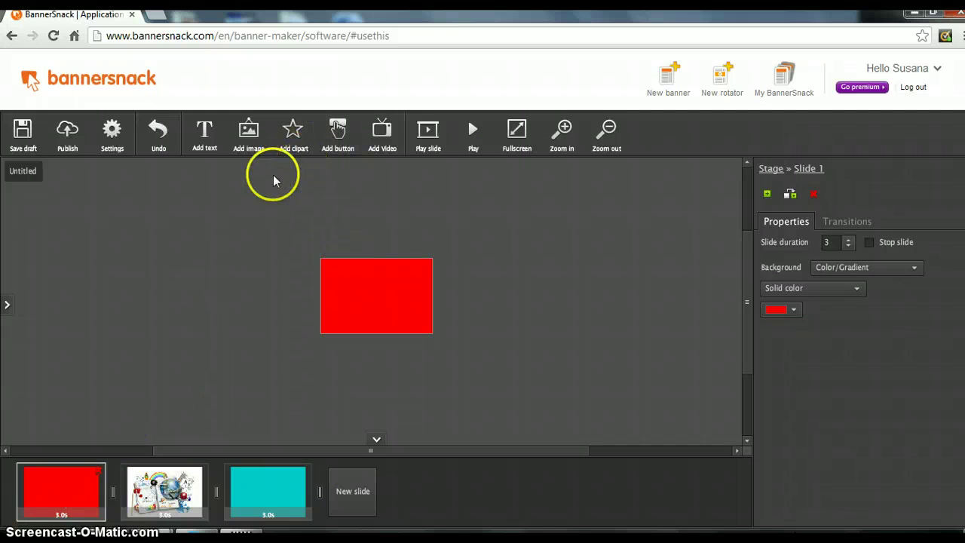
left_click(205, 140)
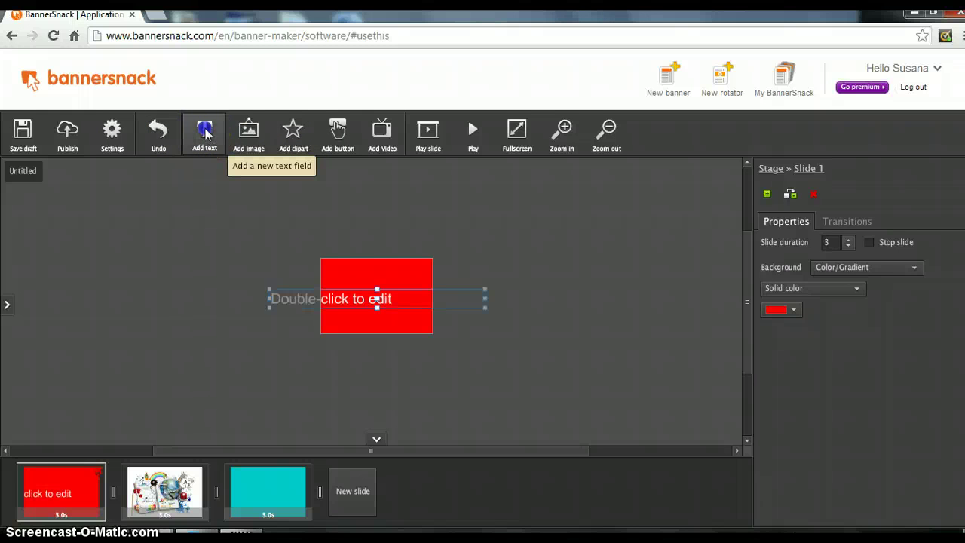
double_click(335, 298)
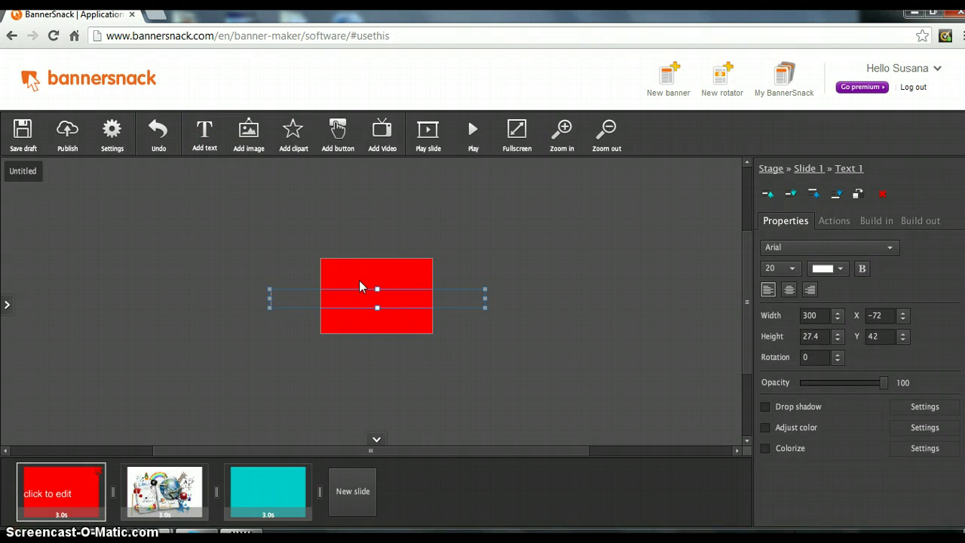
type("CL")
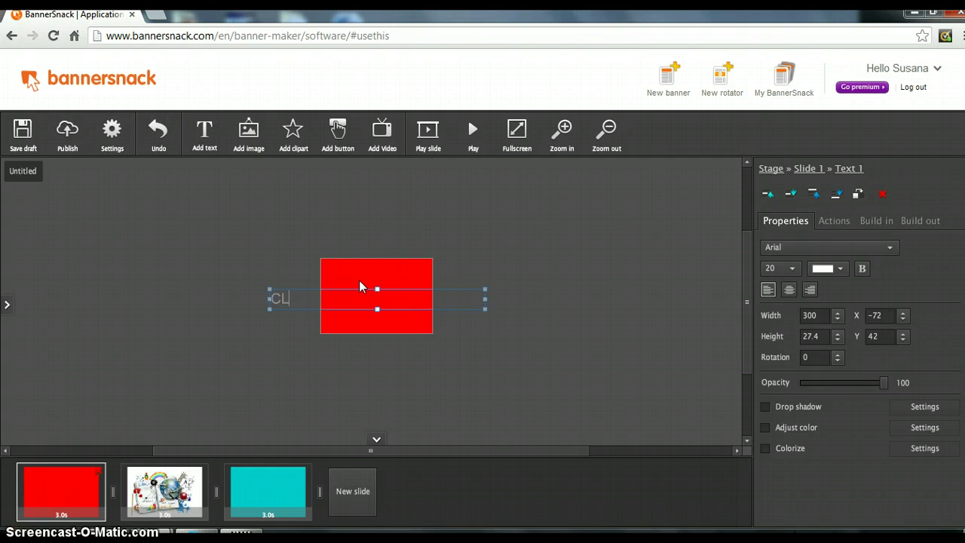
type("IQUE")
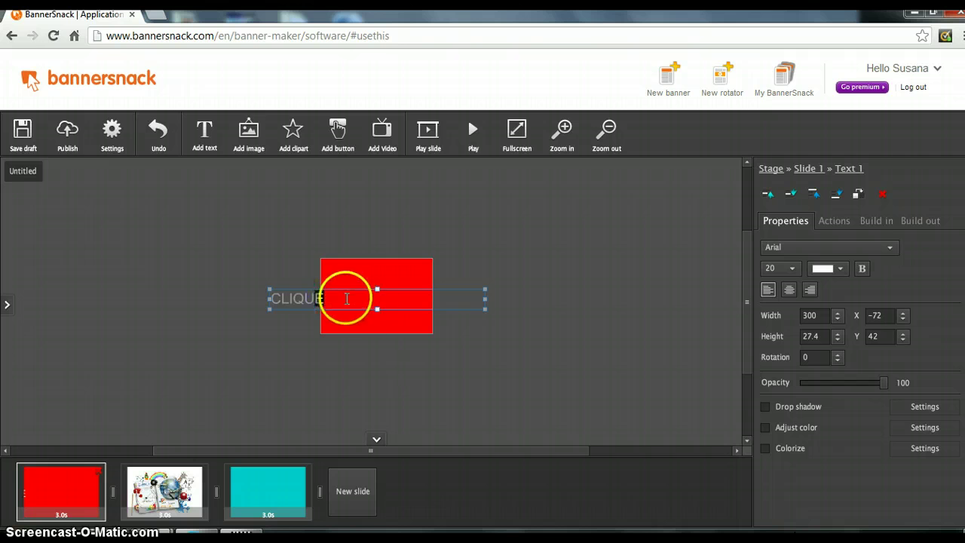
Set the font size of the whole "CLIQUE" text on the red slide to 35.
left_click_drag(347, 299, 277, 298)
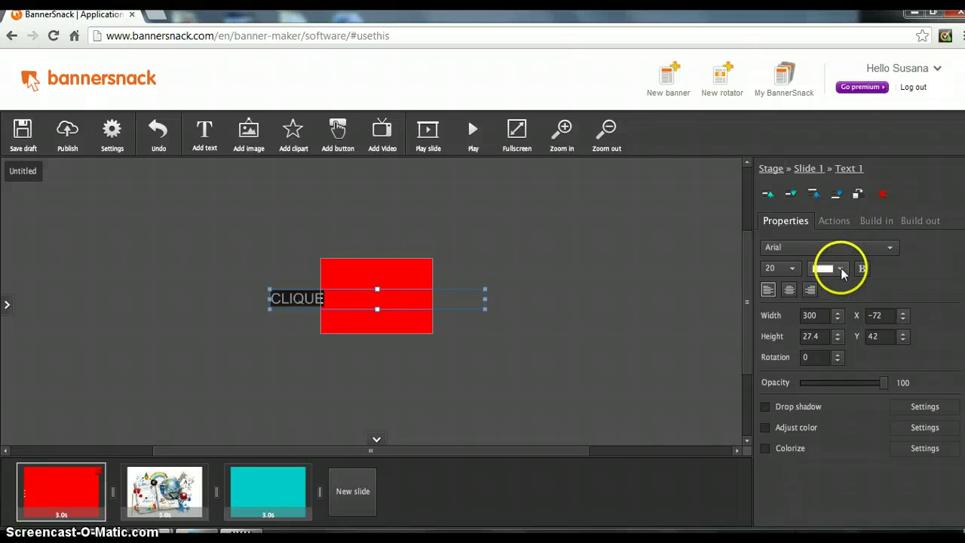
left_click(792, 269)
scroll(786, 311, "down", 5)
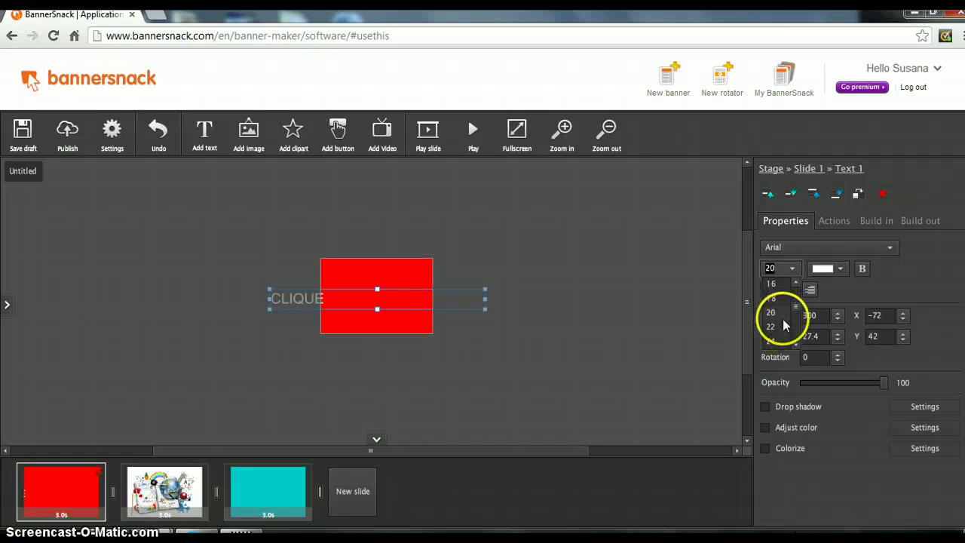
scroll(778, 332, "down", 2)
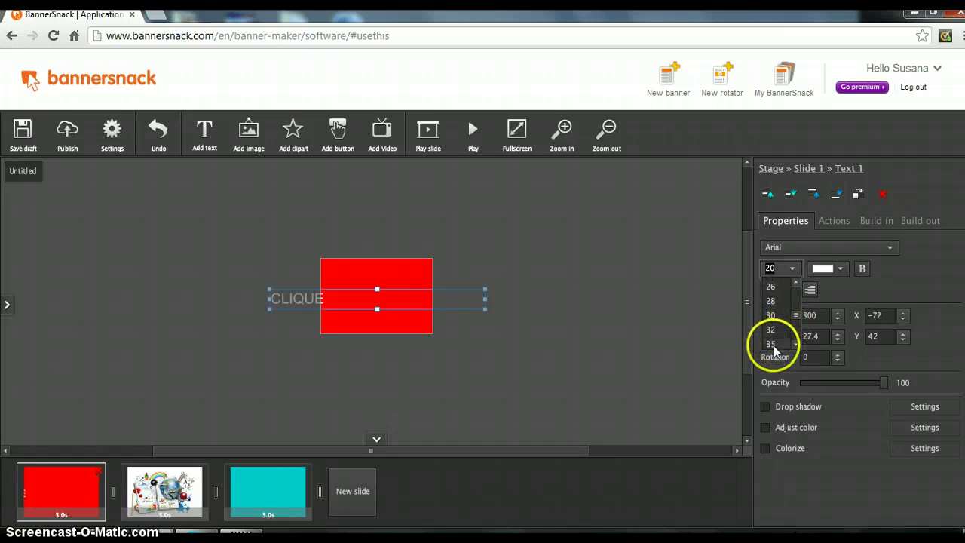
left_click(771, 343)
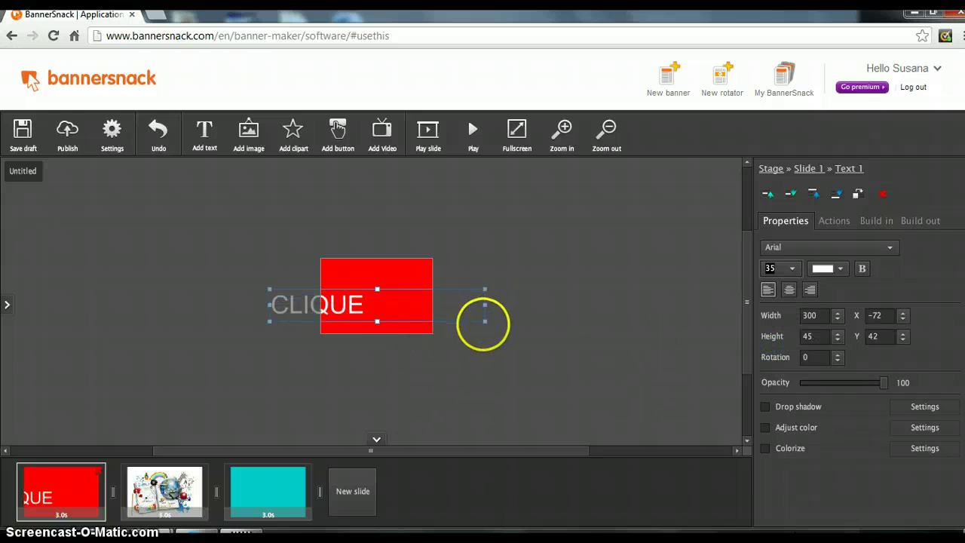
left_click(482, 323)
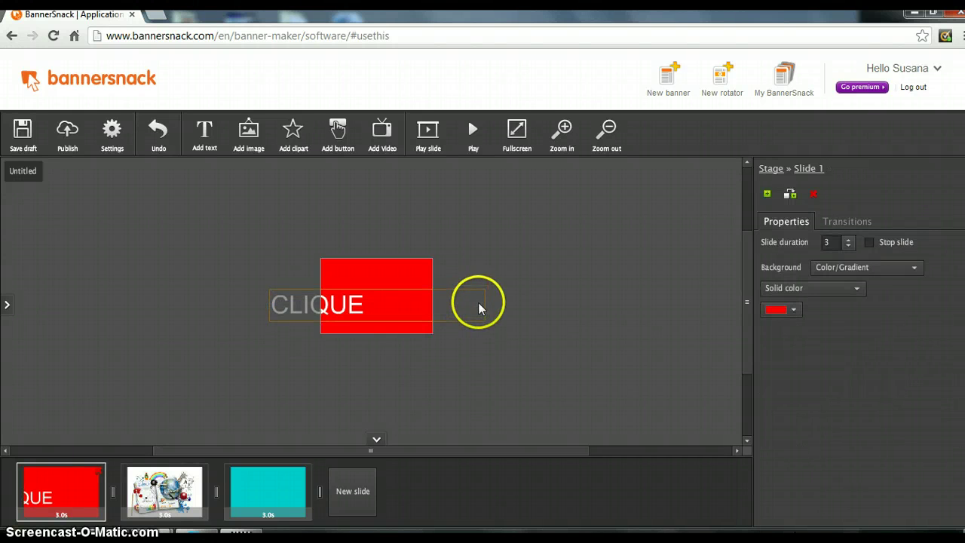
Narrow the "CLIQUE" text box to about 142 wide and move it to the middle of the red slide.
left_click(306, 304)
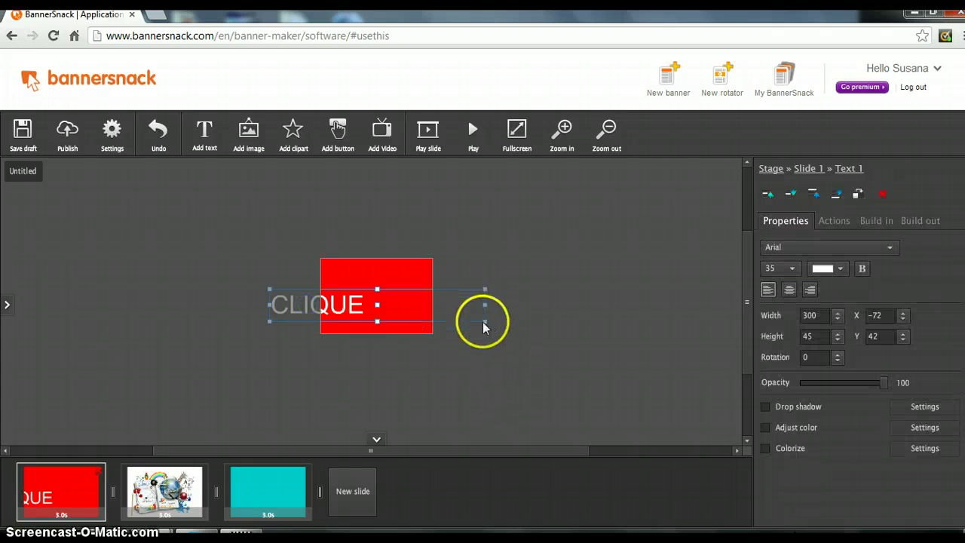
left_click_drag(484, 319, 370, 323)
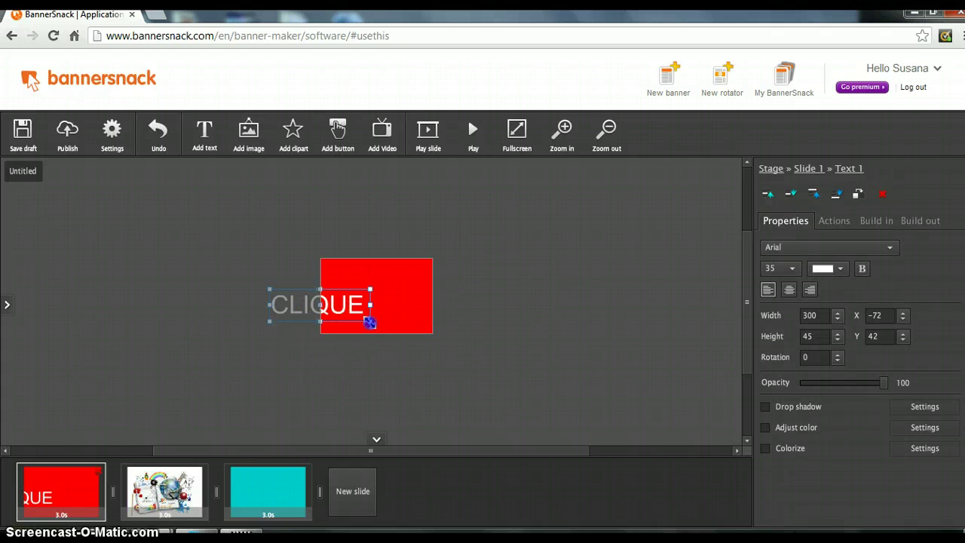
left_click_drag(300, 303, 361, 295)
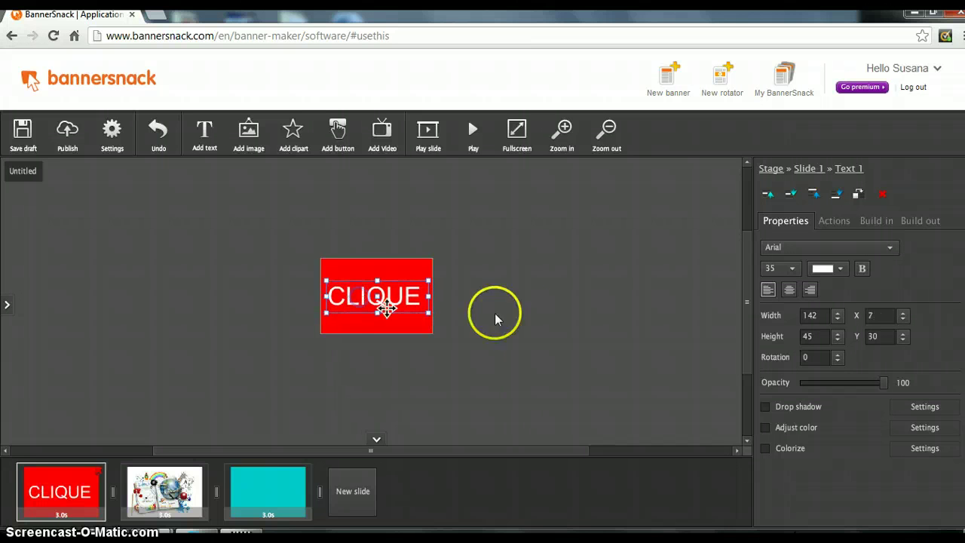
left_click(548, 300)
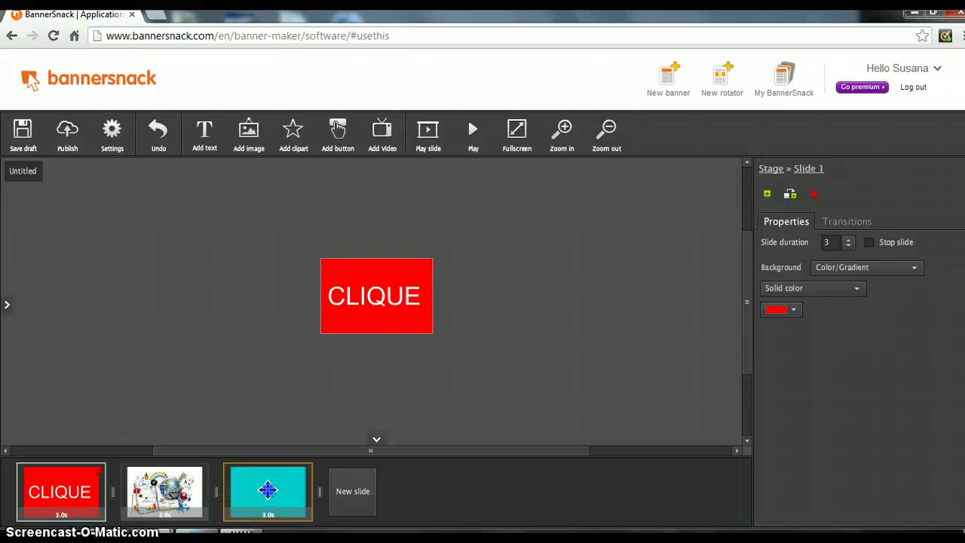
Add a text field to the cyan third slide reading "É FÁCIL" on one line and "CLIQUE" on the line below.
left_click(277, 494)
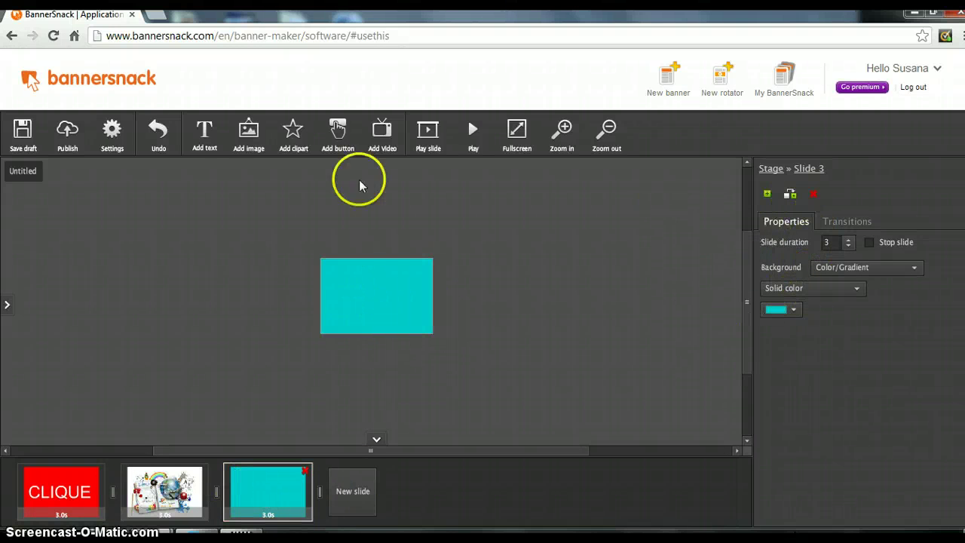
left_click(209, 136)
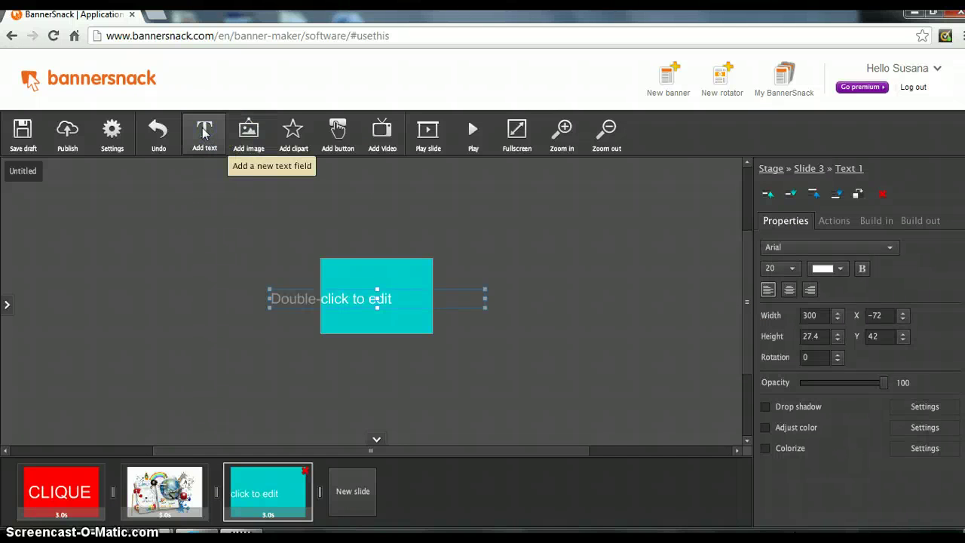
left_click(400, 295)
double_click(366, 300)
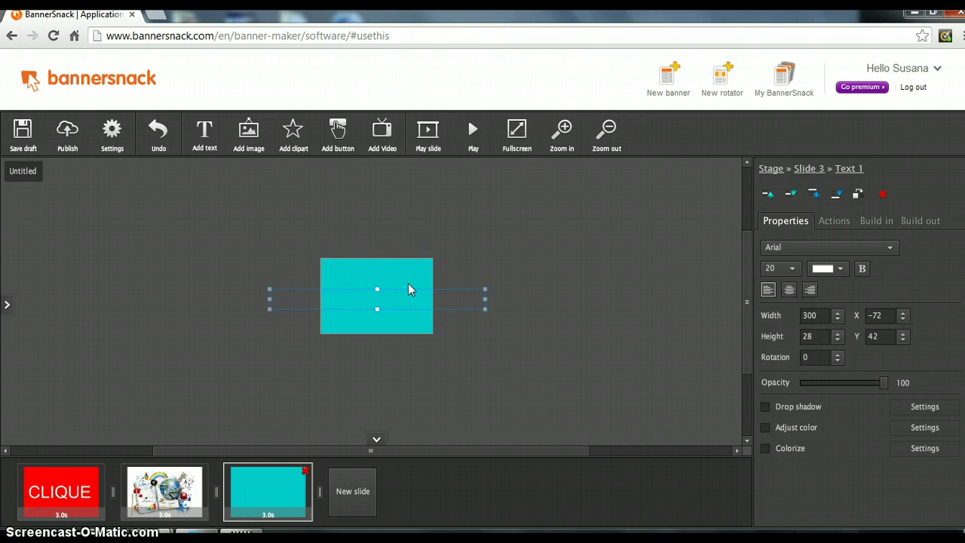
type("É FÁCIL")
key("Return")
type("CLIQUE")
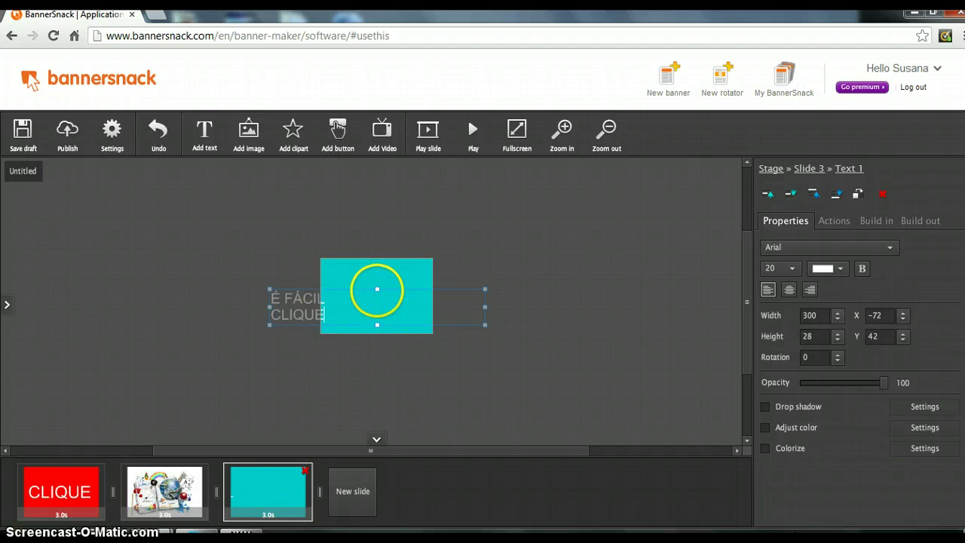
Extend the cyan slide's text box upward to about 73 high and set both text lines to font size 26.
left_click_drag(376, 289, 379, 277)
double_click(297, 294)
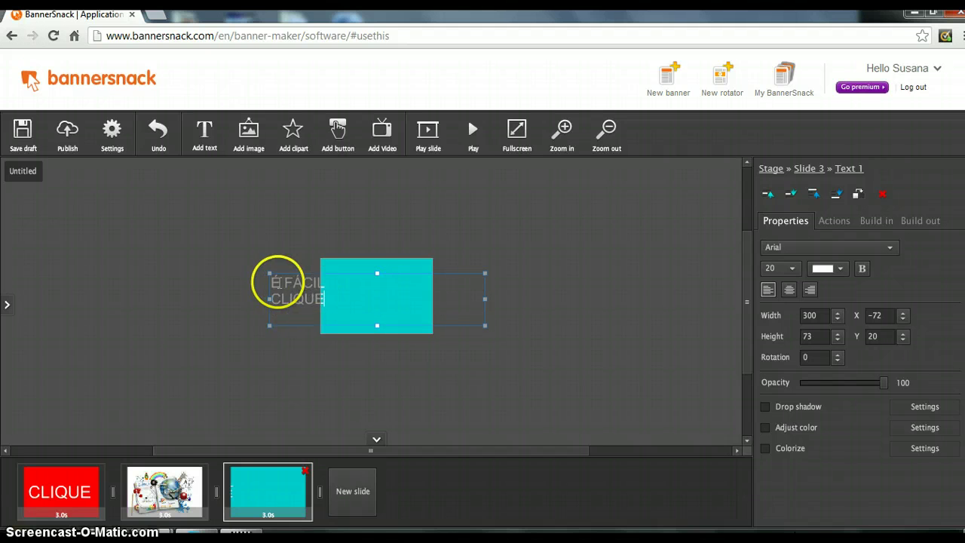
left_click_drag(276, 274, 326, 304)
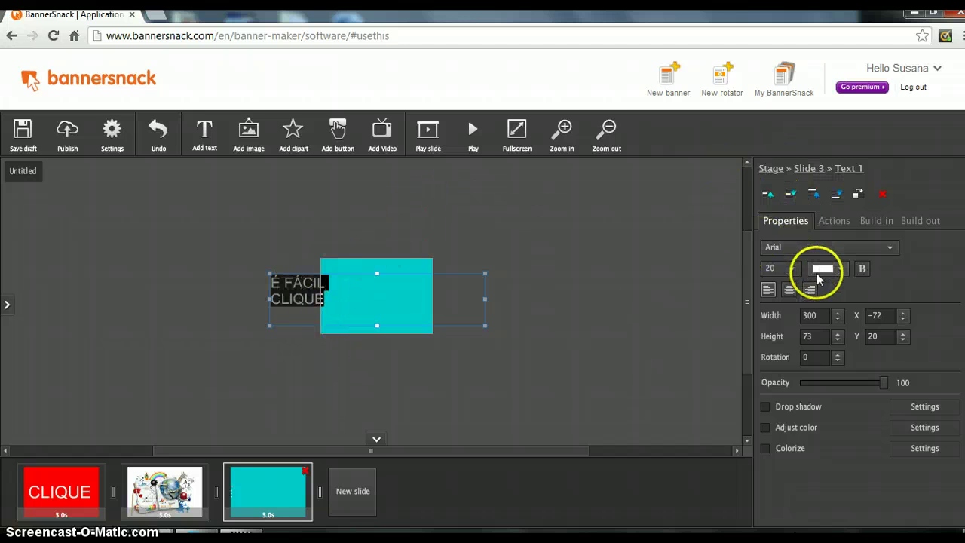
left_click(791, 268)
scroll(788, 290, "down", 1)
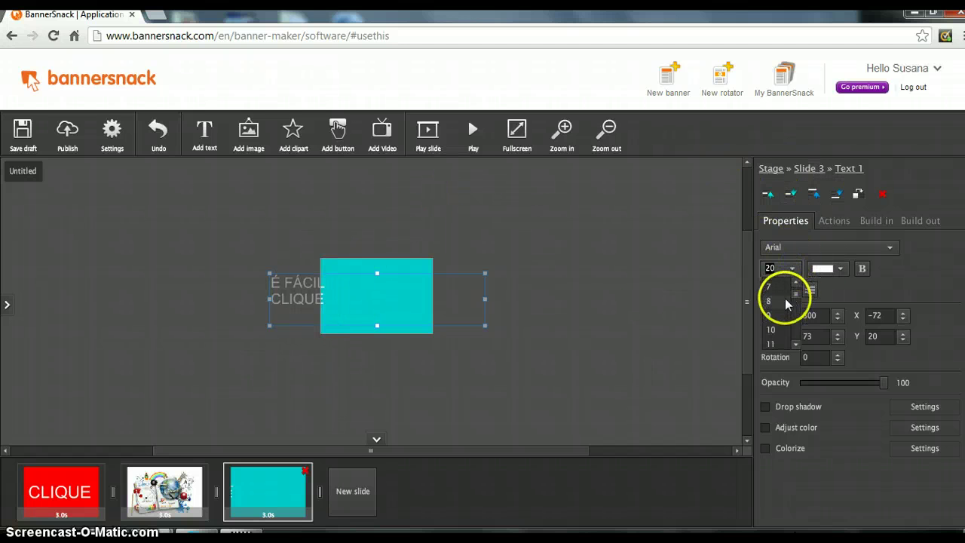
scroll(780, 324, "down", 4)
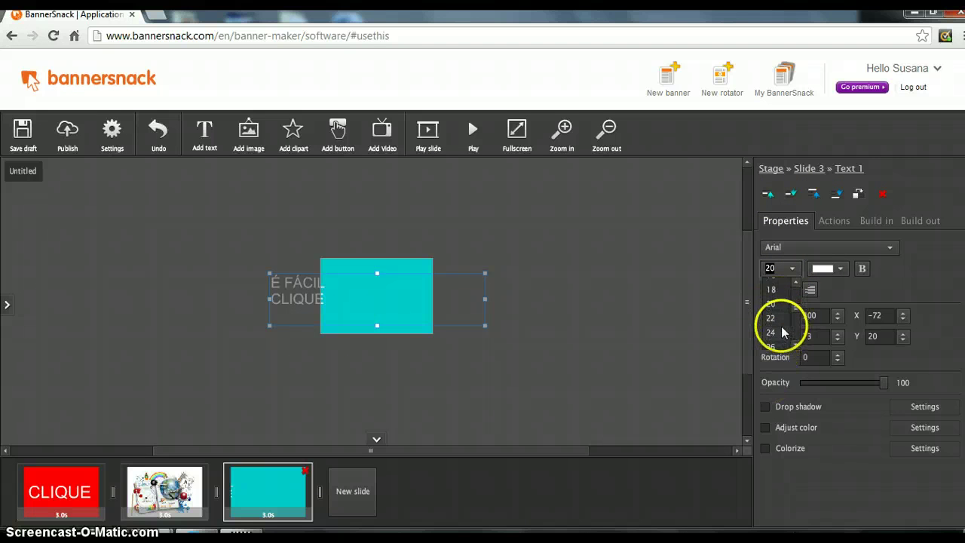
left_click(771, 347)
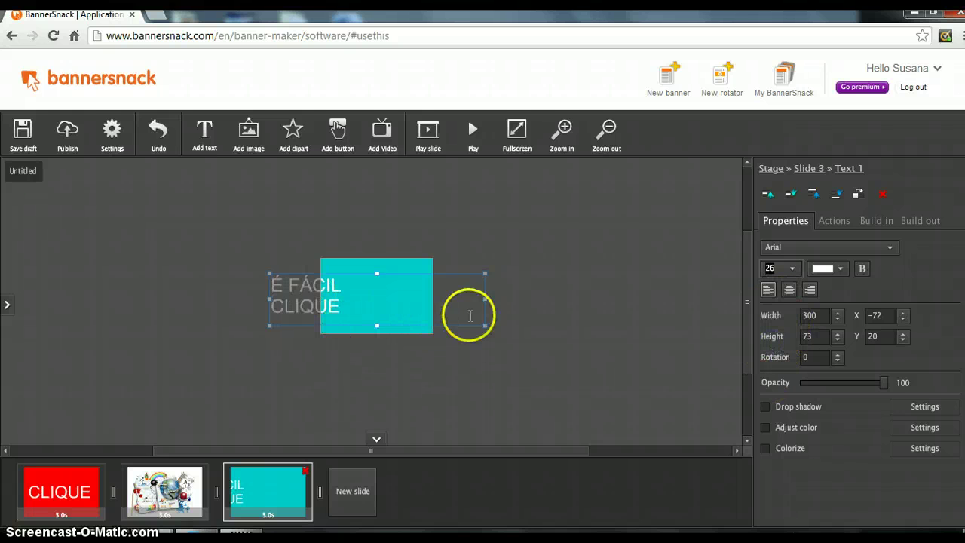
Shrink the "É FÁCIL CLIQUE" text box to about 117 wide and 64 high.
left_click_drag(400, 297, 353, 298)
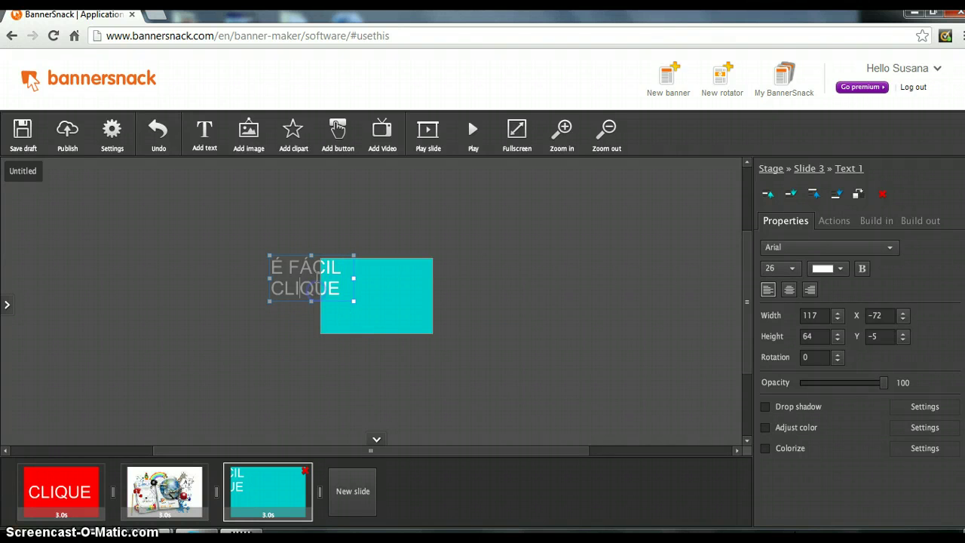
double_click(323, 300)
left_click(274, 334)
Move the "É FÁCIL CLIQUE" text box to the middle of the cyan slide and center-align its text.
left_click(306, 263)
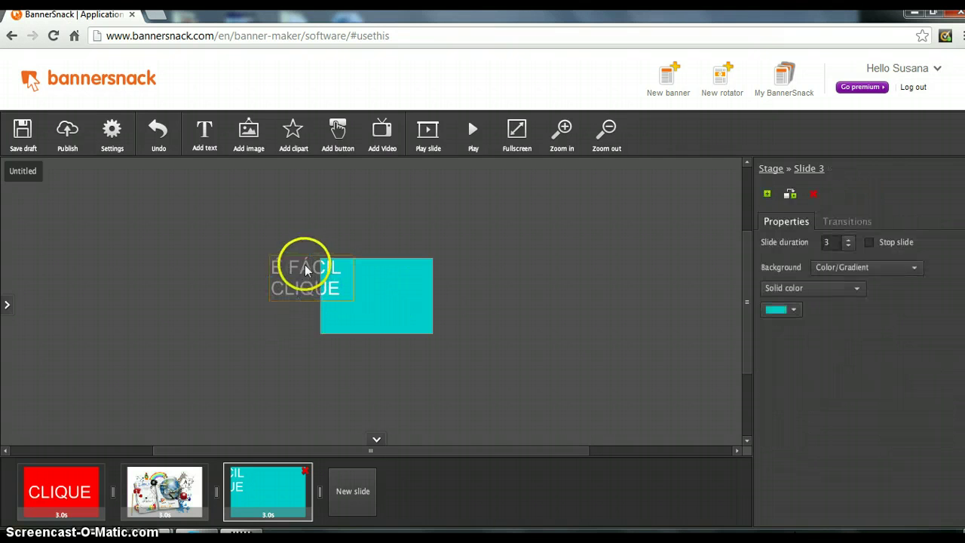
left_click_drag(315, 280, 376, 290)
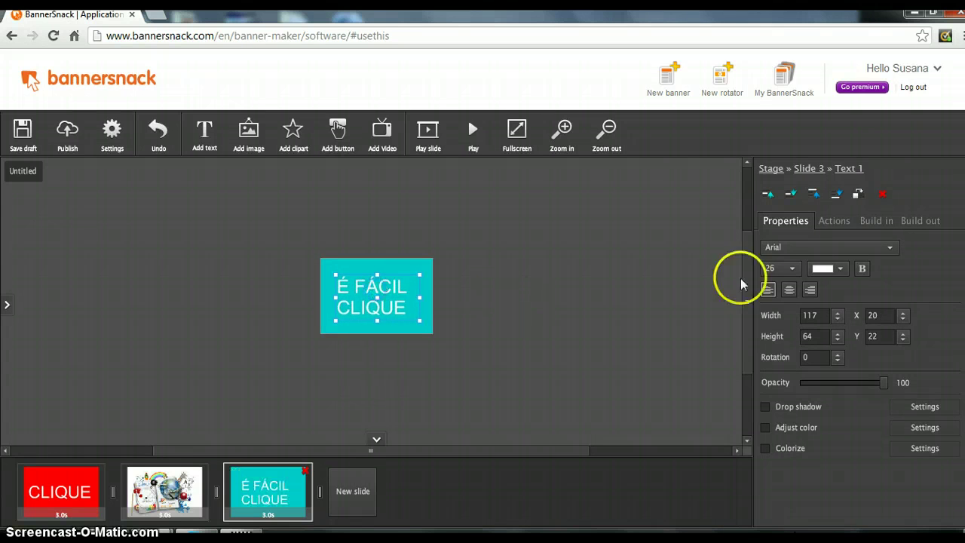
left_click(788, 289)
left_click(520, 275)
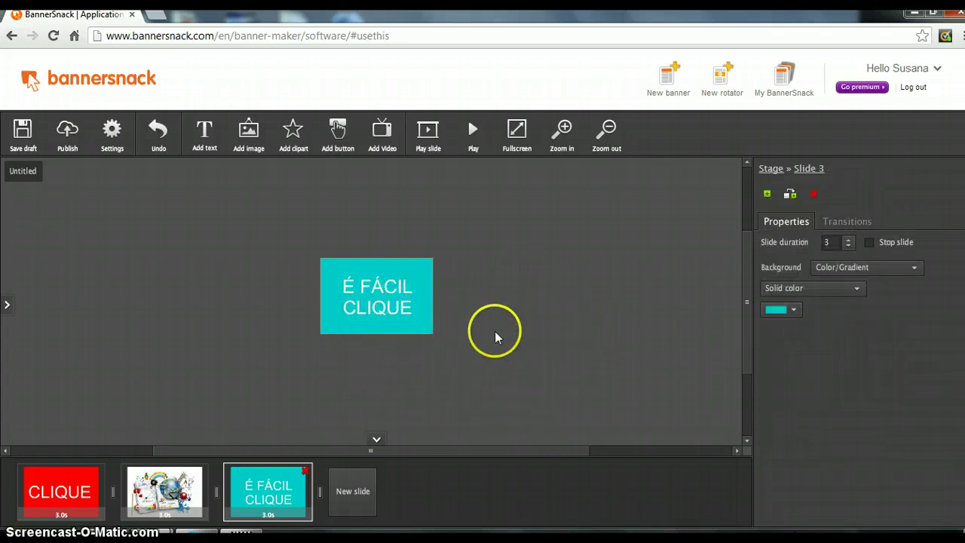
Insert a blank line between "É FÁCIL" and "CLIQUE" in the cyan slide's text.
left_click(369, 312)
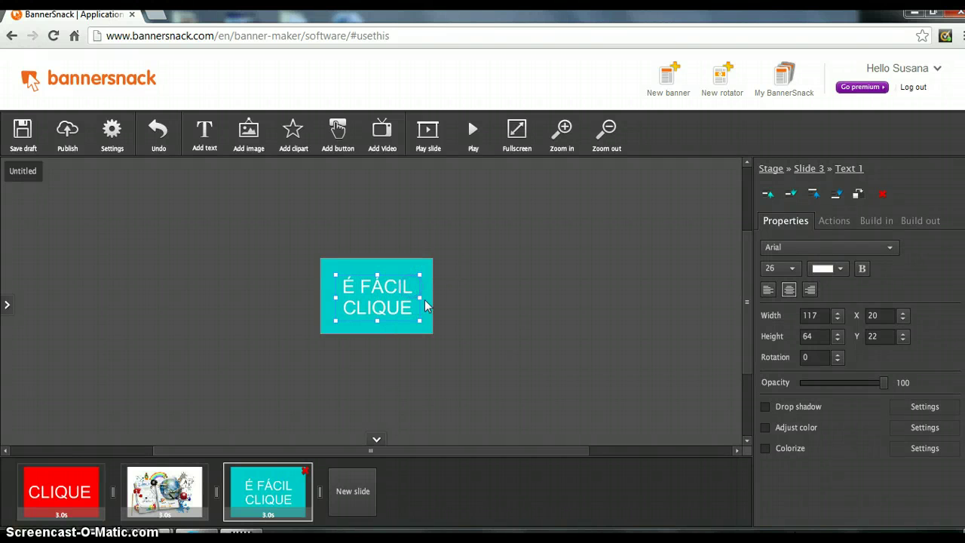
left_click(416, 283)
key("Return")
Set the font size of the "É FÁCIL" line on the cyan slide to 20.
left_click_drag(345, 283, 414, 282)
left_click(796, 269)
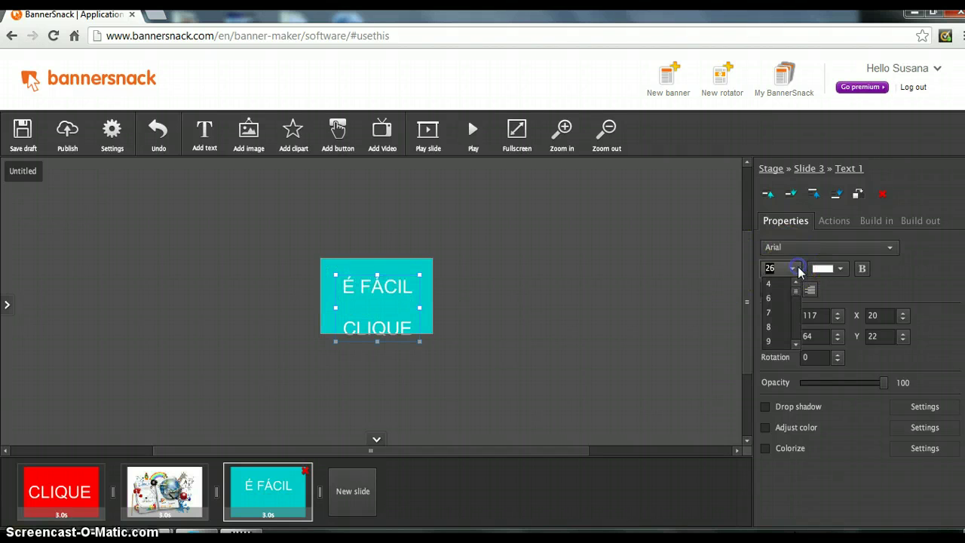
scroll(783, 303, "down", 4)
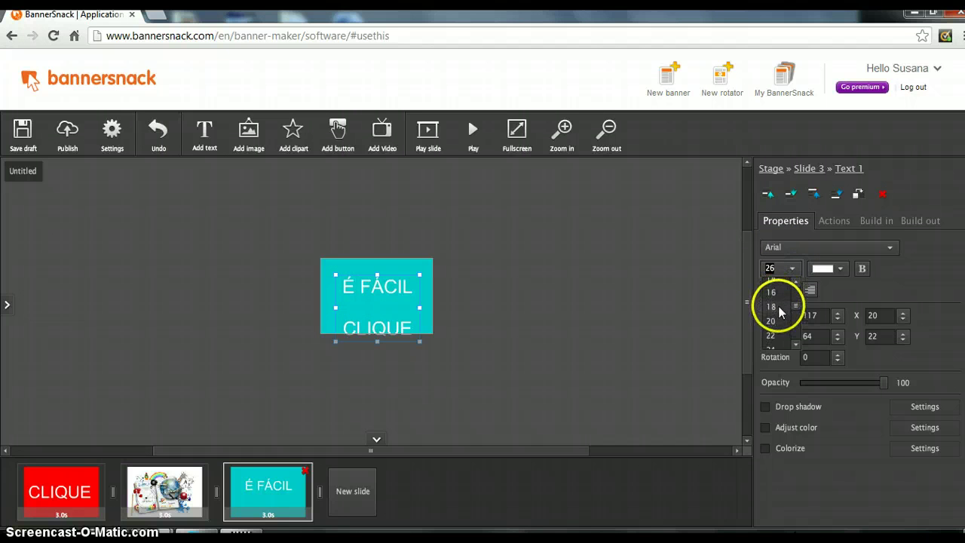
left_click(770, 321)
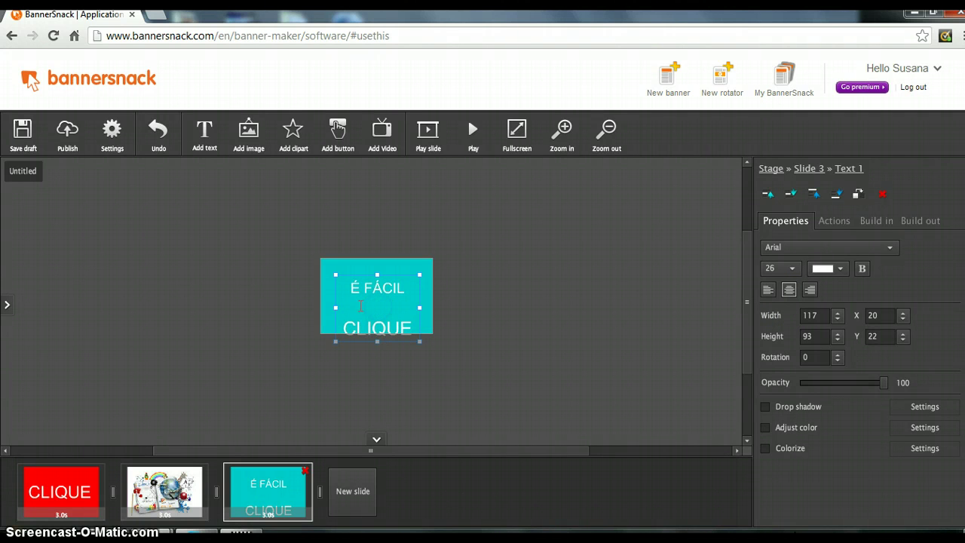
left_click(334, 307)
left_click(370, 334)
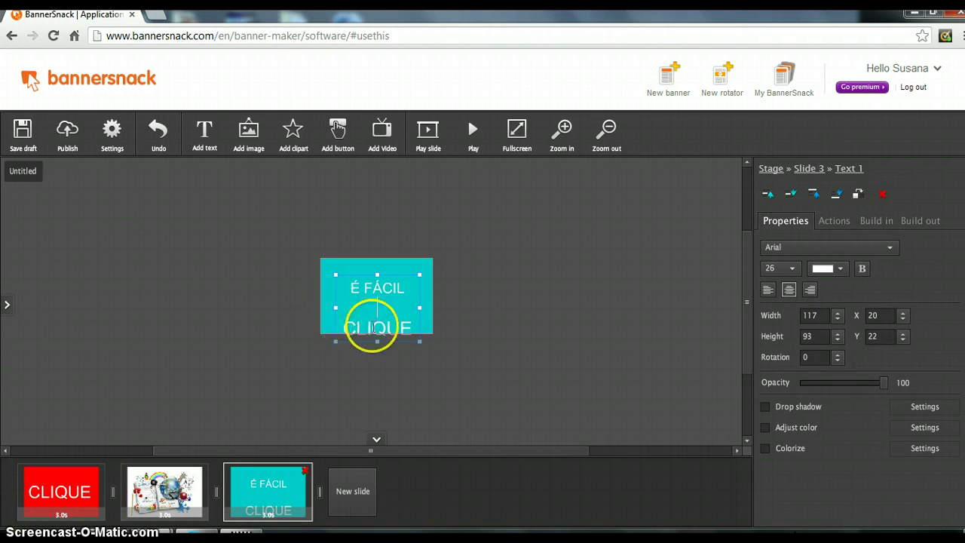
Move the "É FÁCIL CLIQUE" text box up so that both lines fit inside the cyan slide, and deselect it.
left_click(525, 309)
left_click(382, 282)
left_click_drag(409, 314, 379, 280)
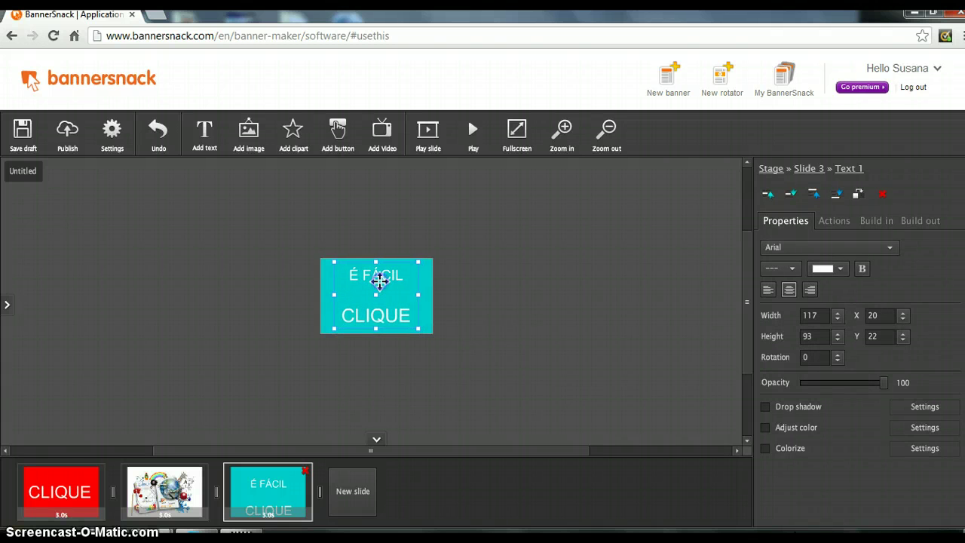
left_click(534, 339)
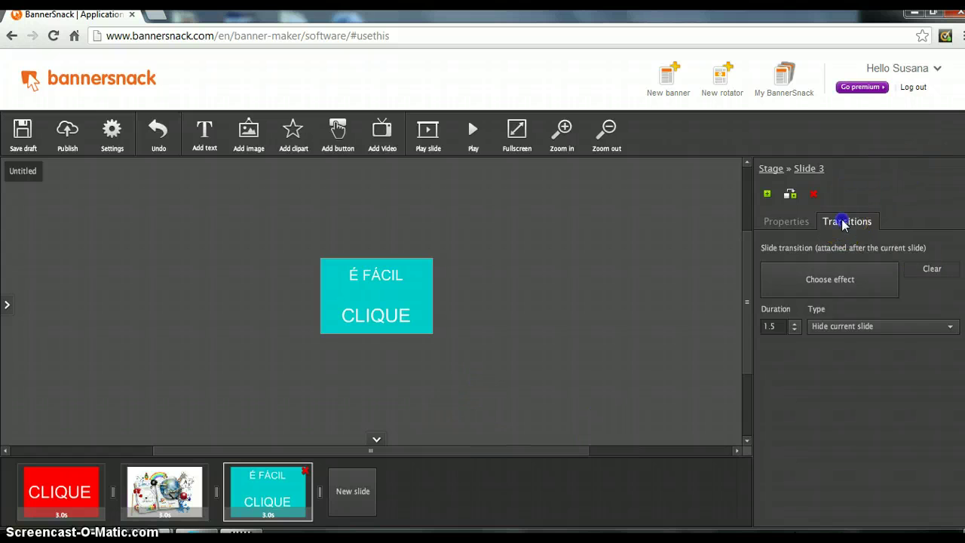
Apply the Blur UltraStrongHQ transition effect to the red "CLIQUE" slide.
left_click(78, 491)
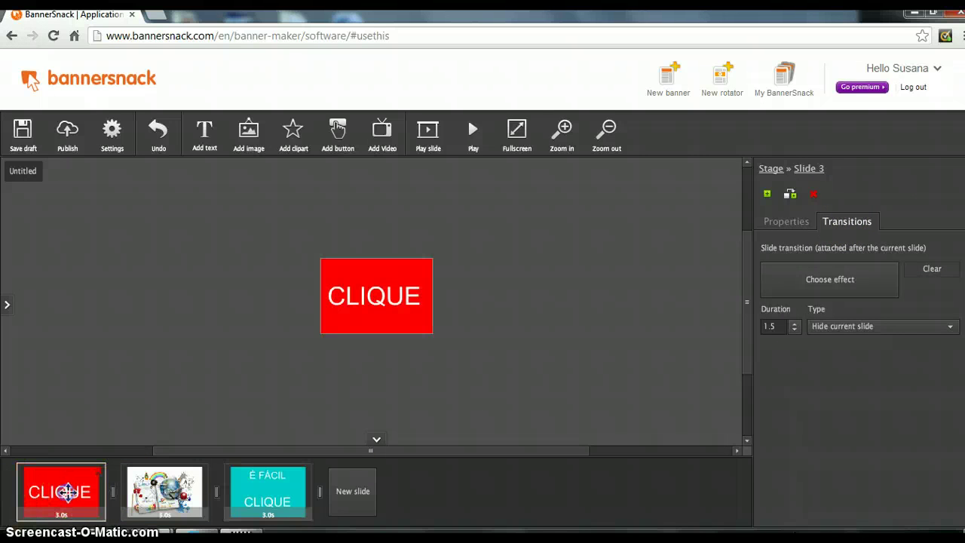
left_click(847, 221)
left_click(841, 277)
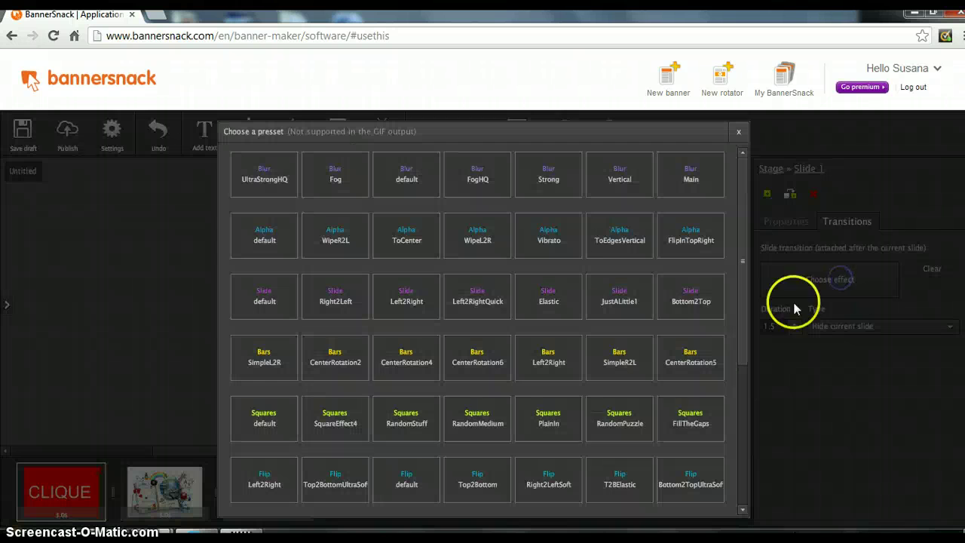
mouse_move(264, 157)
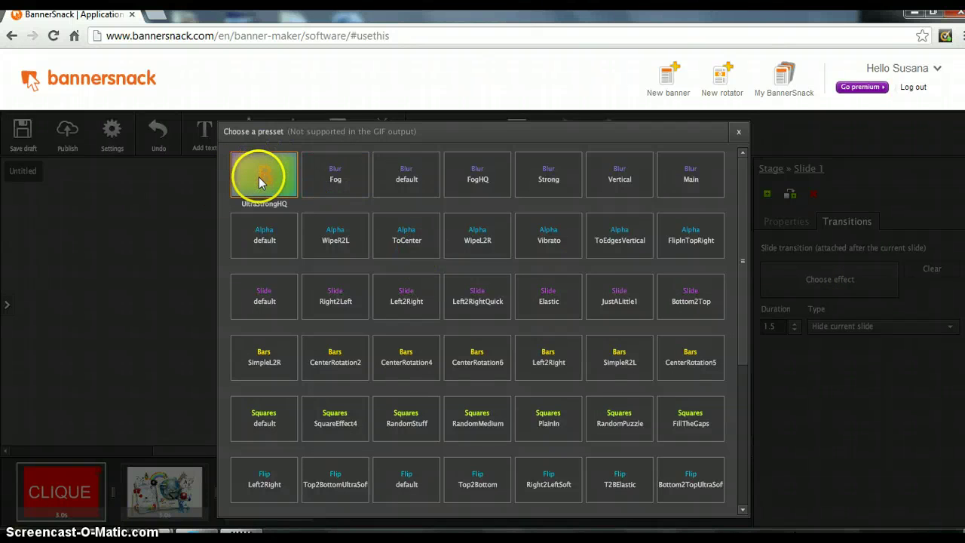
left_click(259, 181)
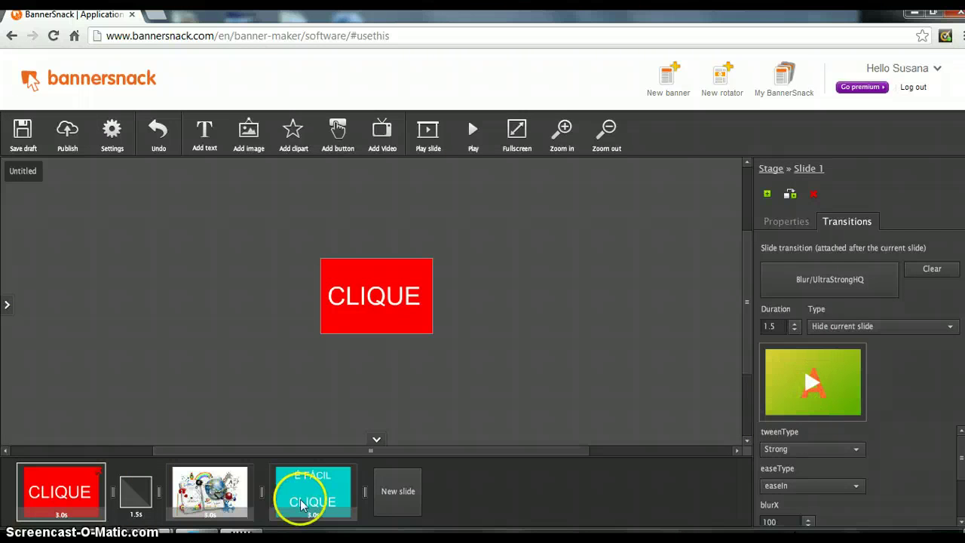
Apply the Bars CenterRotation2 transition effect to the image slide.
left_click(209, 488)
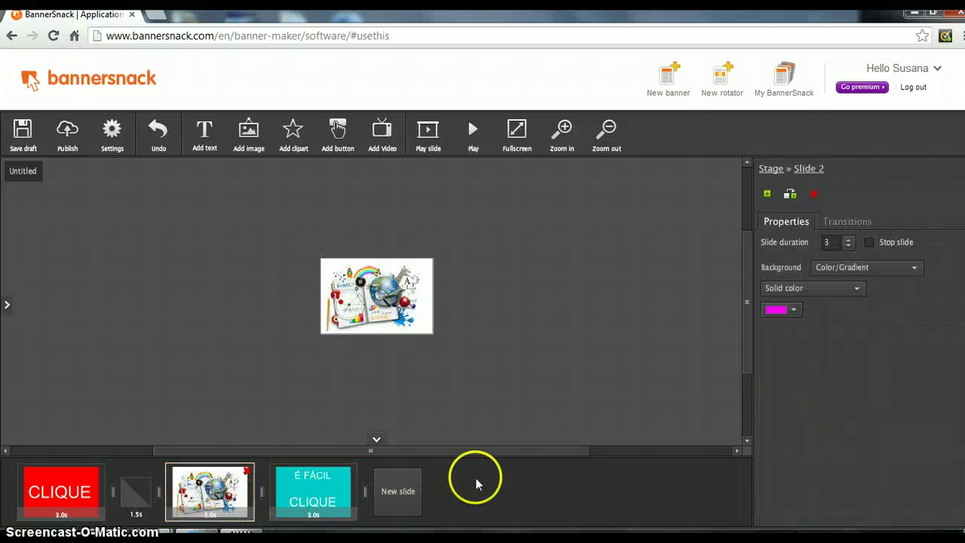
left_click(847, 221)
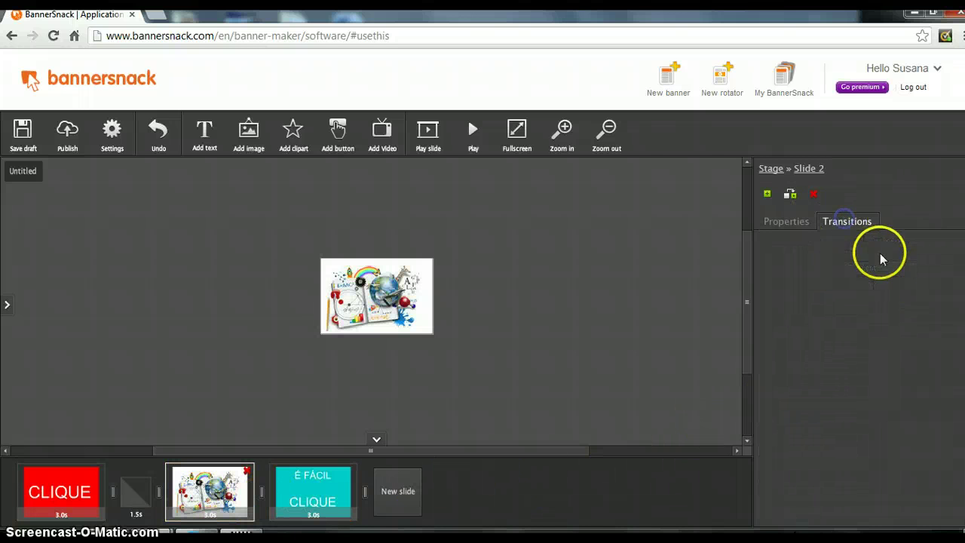
left_click(837, 273)
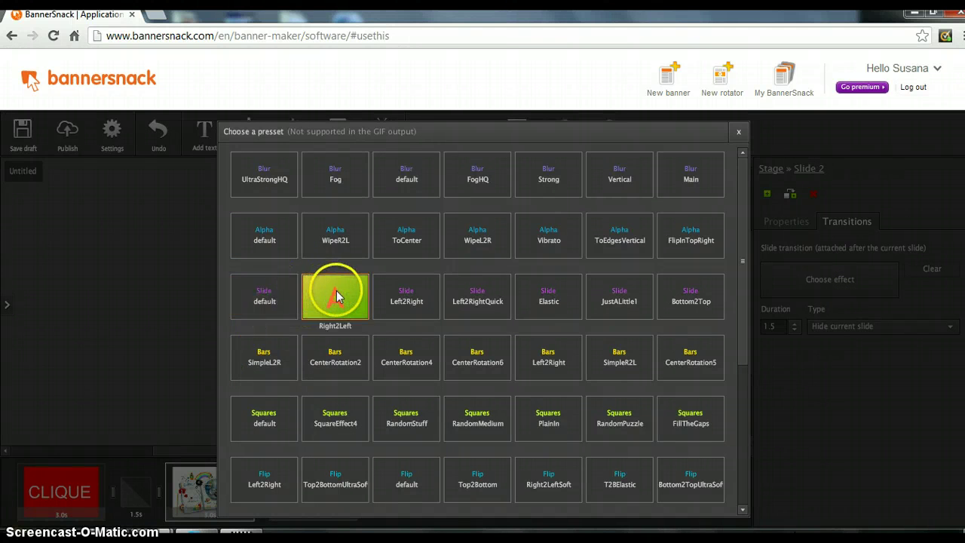
left_click(332, 361)
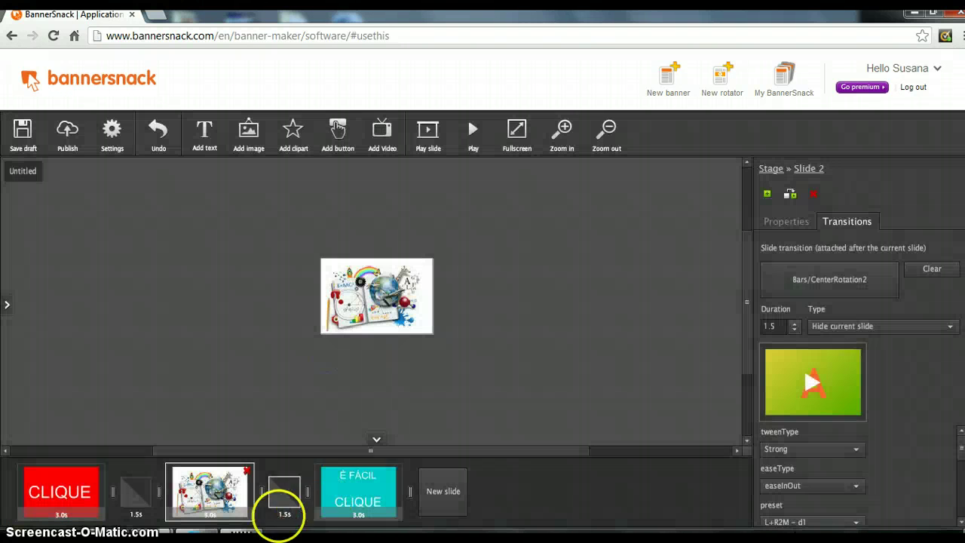
Apply the default Slide transition effect to the cyan "É FÁCIL CLIQUE" slide and preview that slide.
left_click(362, 497)
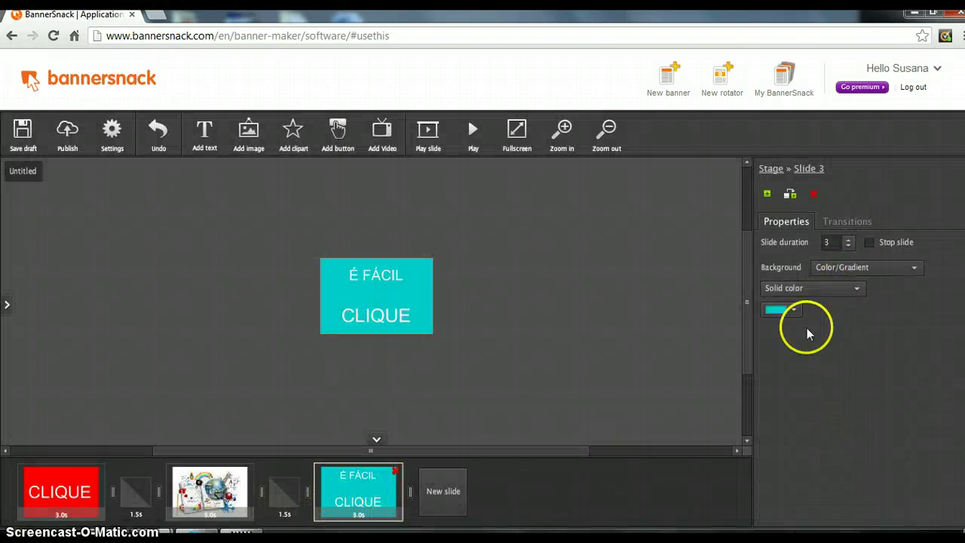
left_click(840, 221)
left_click(826, 279)
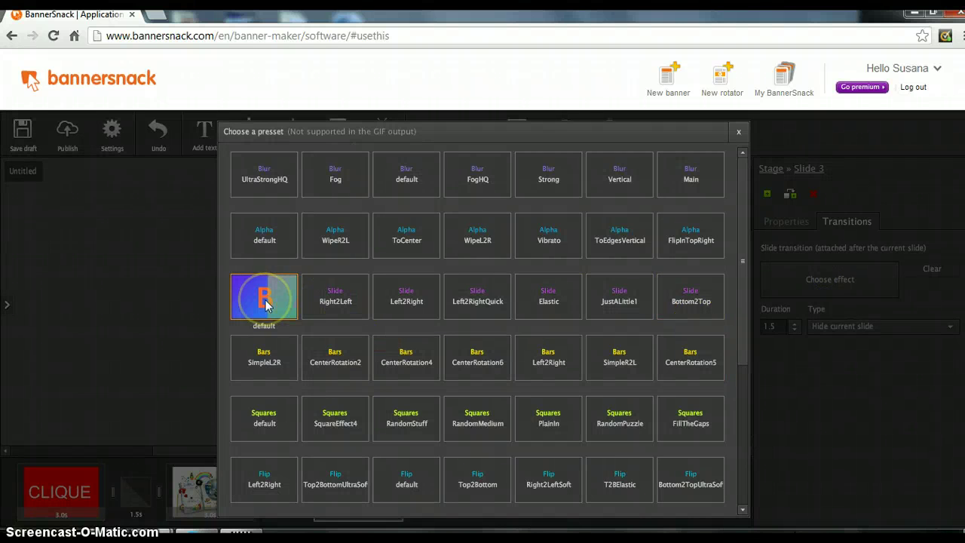
left_click(266, 301)
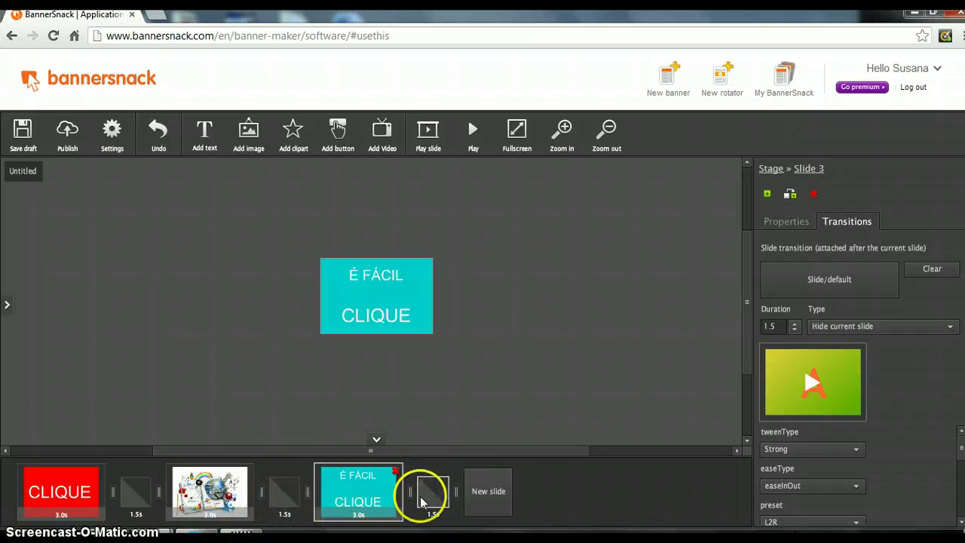
left_click(428, 132)
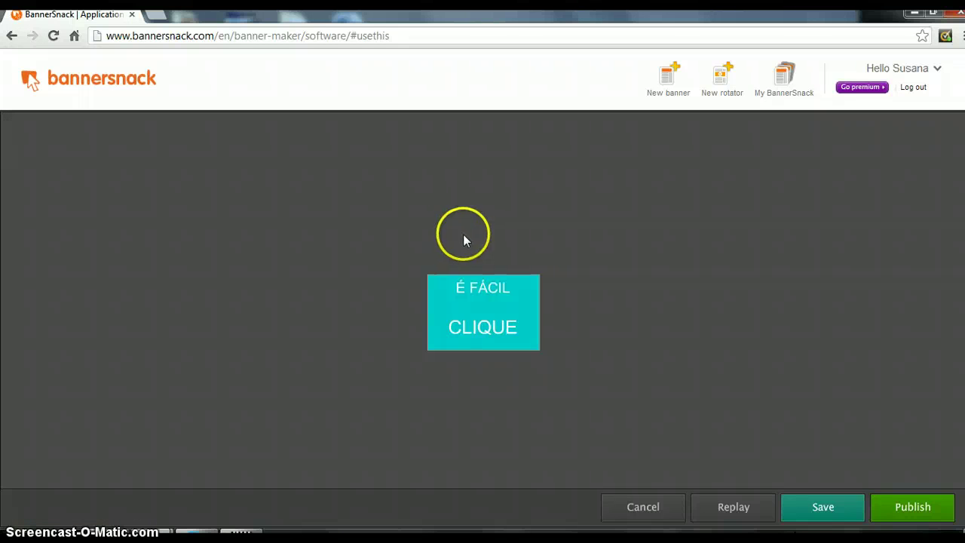